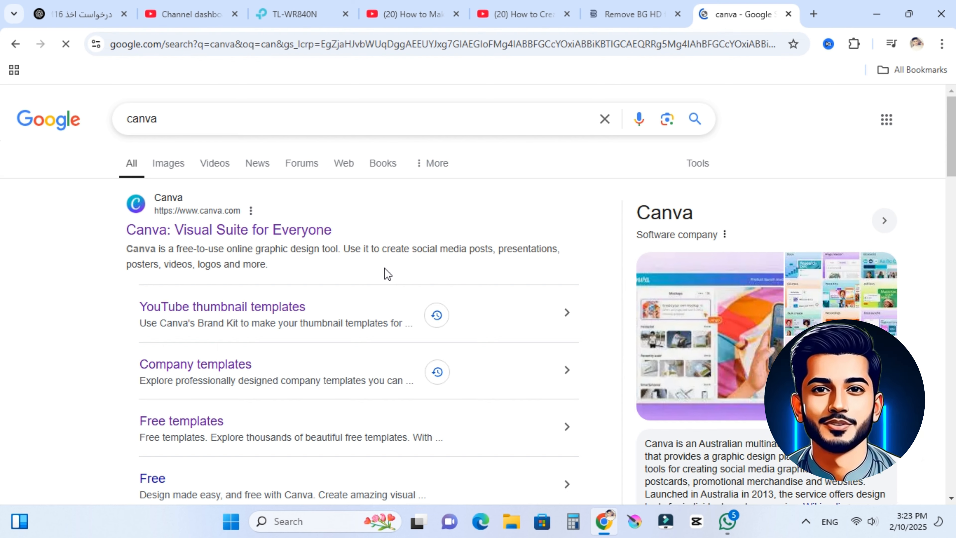
Step: Open Canva from the search results and create a custom-size design of 1200 × 800 px
left_click(250, 230)
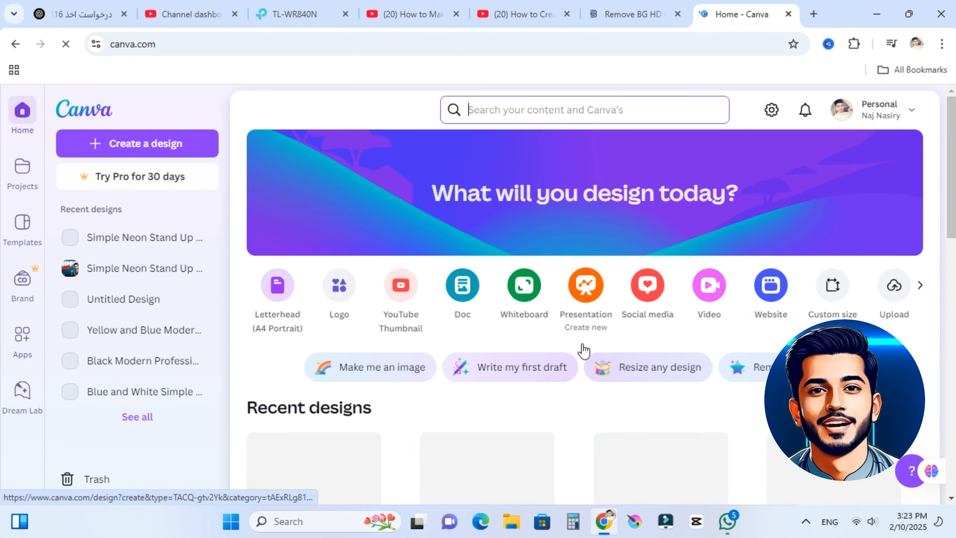
left_click(828, 290)
type("12")
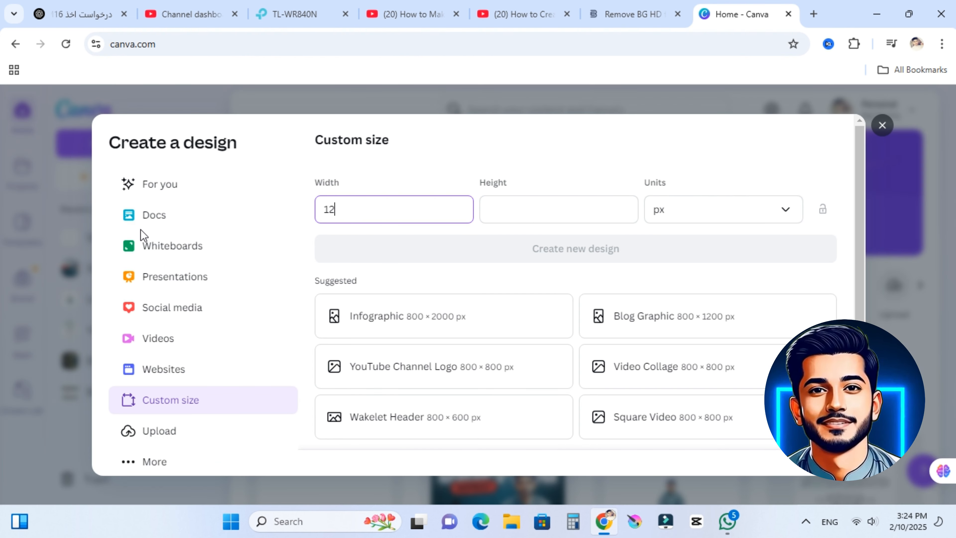
type("00")
left_click(556, 215)
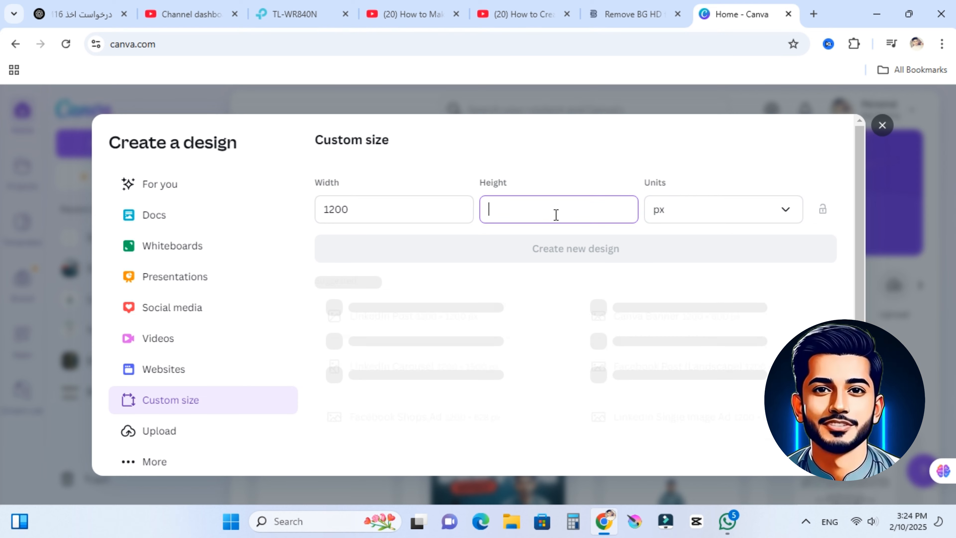
type("800")
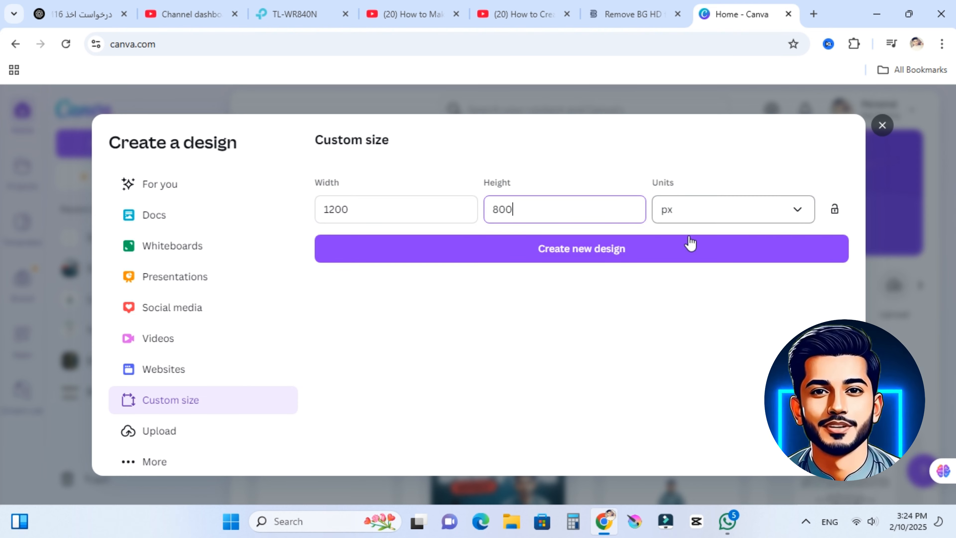
left_click(632, 250)
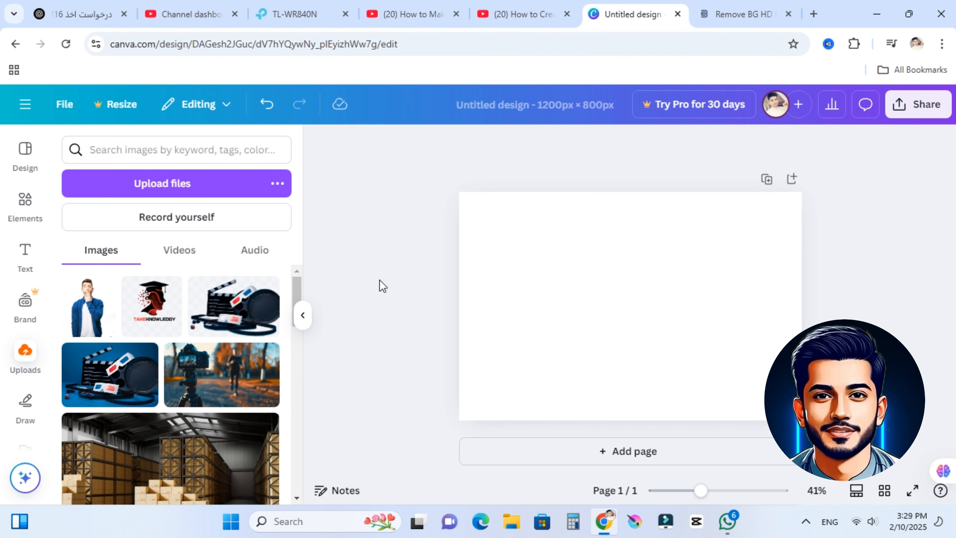
Step: Search the elements for "dripping" and browse all the matching graphics
left_click(25, 205)
left_click(128, 149)
type("dripping")
key("Return")
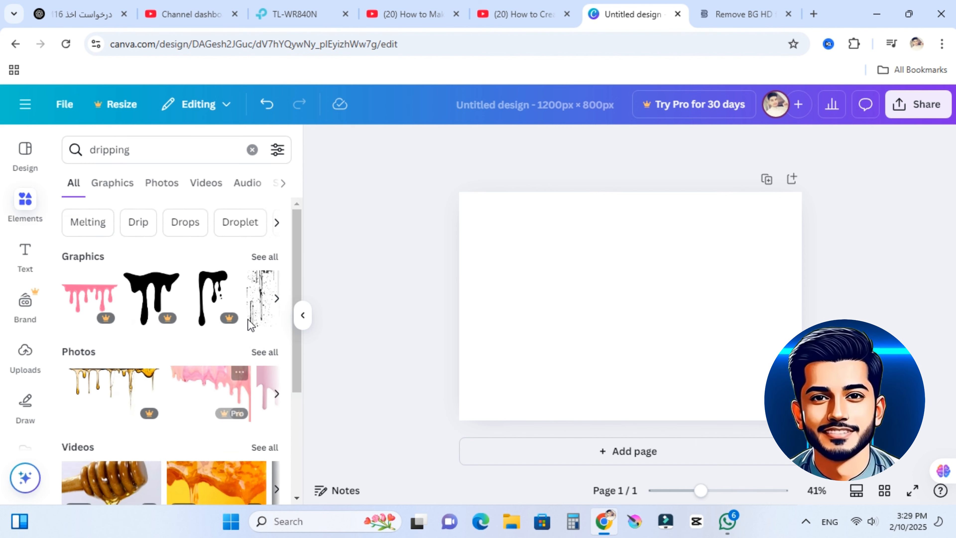
left_click(274, 258)
scroll(249, 348, "down", 10)
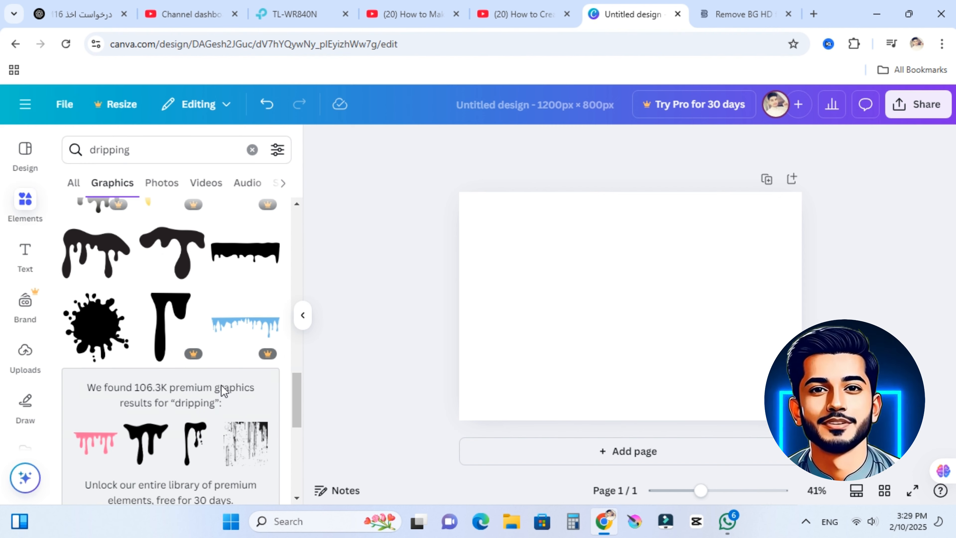
Step: Place the black dripping graphic over the lower torso of the yawning man's photo
key("ctrl+z")
key("ctrl+z")
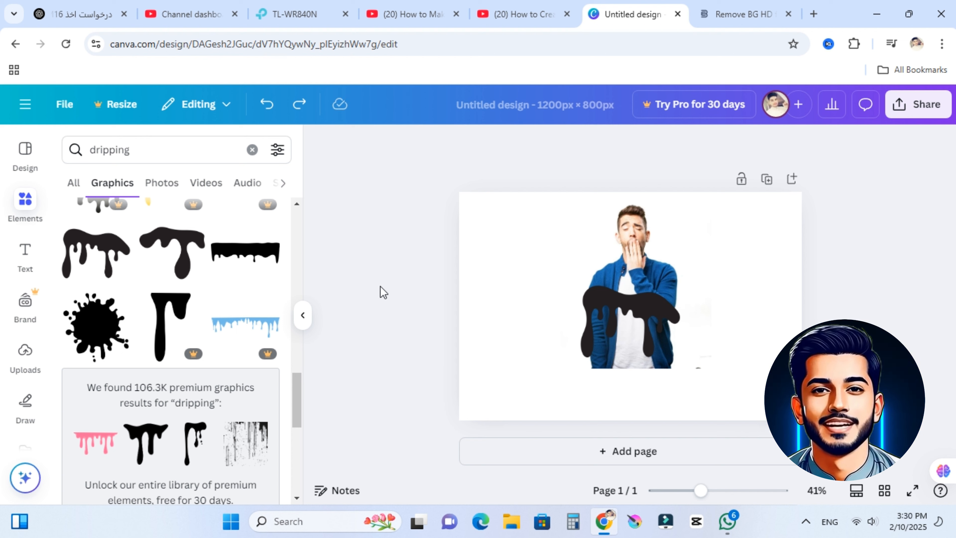
left_click_drag(641, 304, 644, 308)
left_click(736, 308)
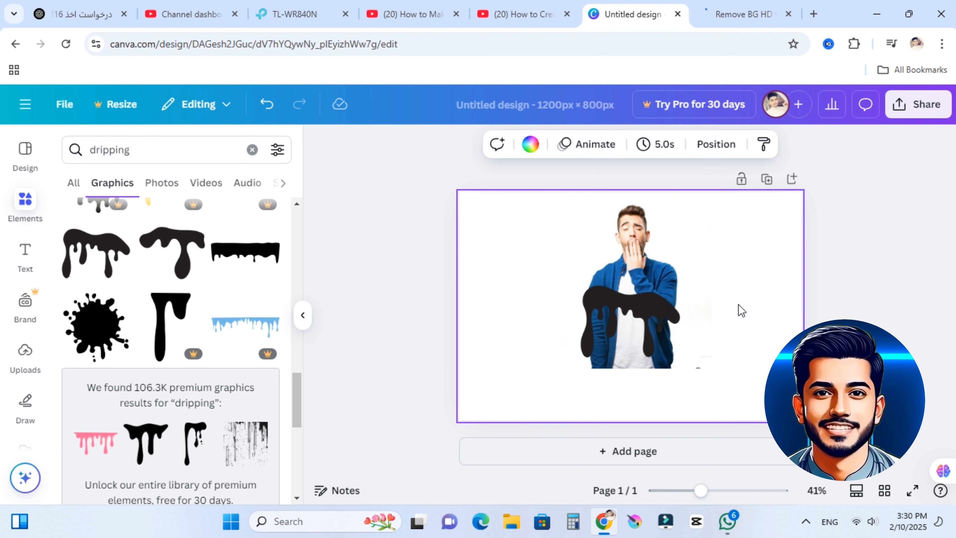
Step: Duplicate the page and delete the man's photo from the copy, leaving only the dripping graphic
left_click(692, 348)
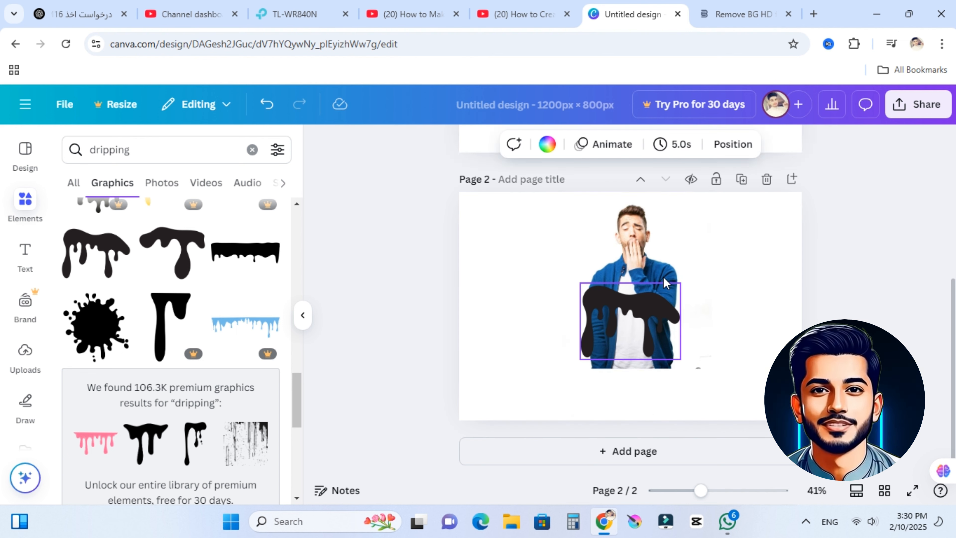
left_click(663, 276)
left_click(659, 398)
Step: Search the elements for "shapes", add a black square over the dripping graphic and stretch it down to the page's lower edge
left_click(105, 149)
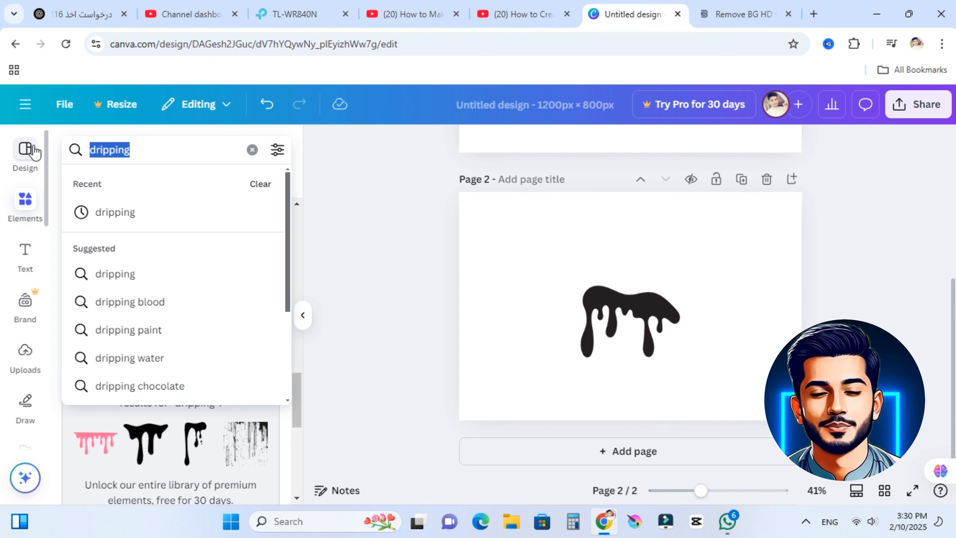
type("shapes")
key("Return")
left_click(81, 289)
left_click_drag(636, 289, 660, 325)
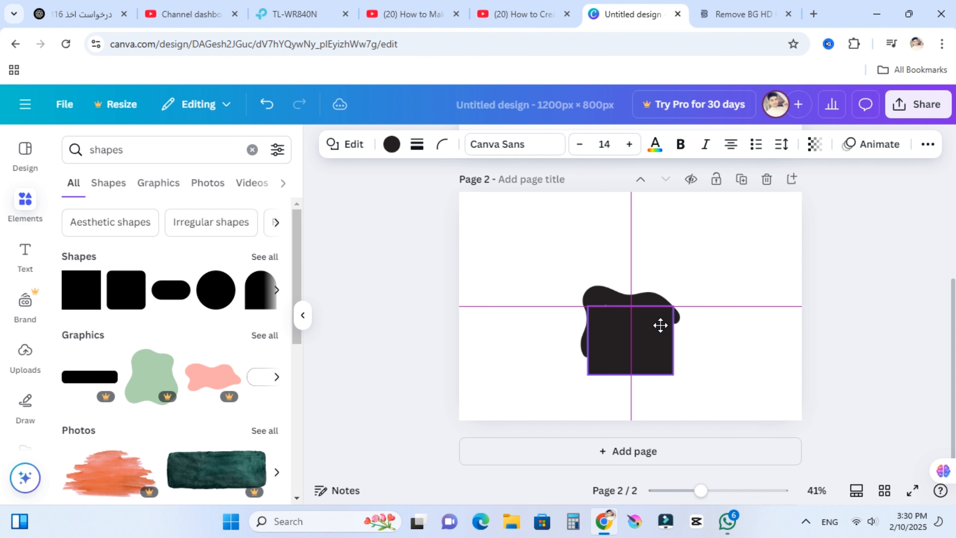
left_click_drag(630, 374, 629, 421)
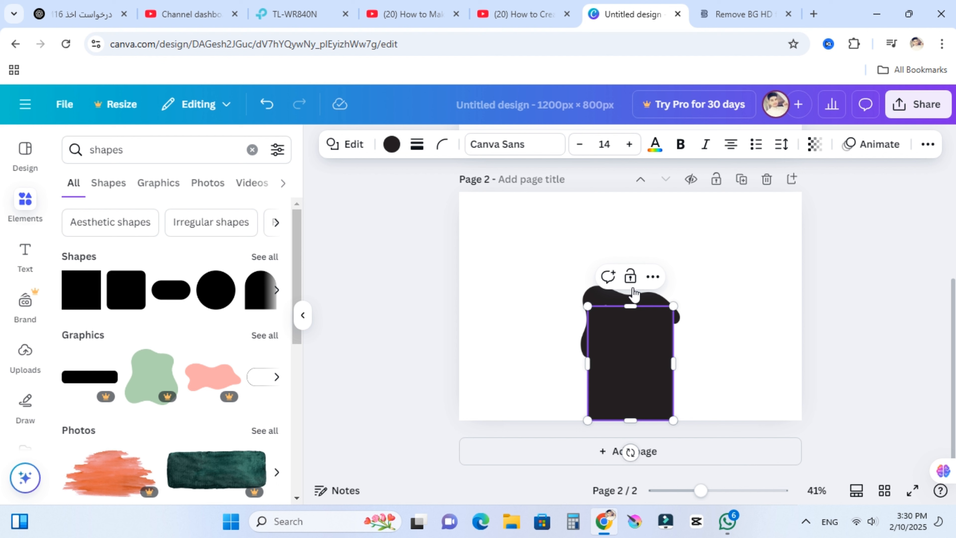
Step: Nudge the dripping graphic on page 2 slightly downward
left_click(589, 292)
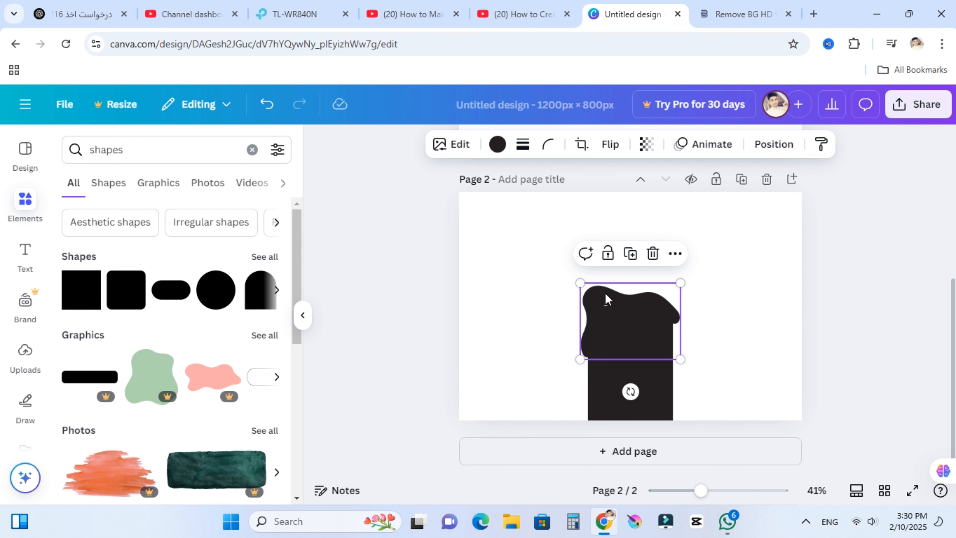
key("Down")
key("Down")
key("Down")
key("Down")
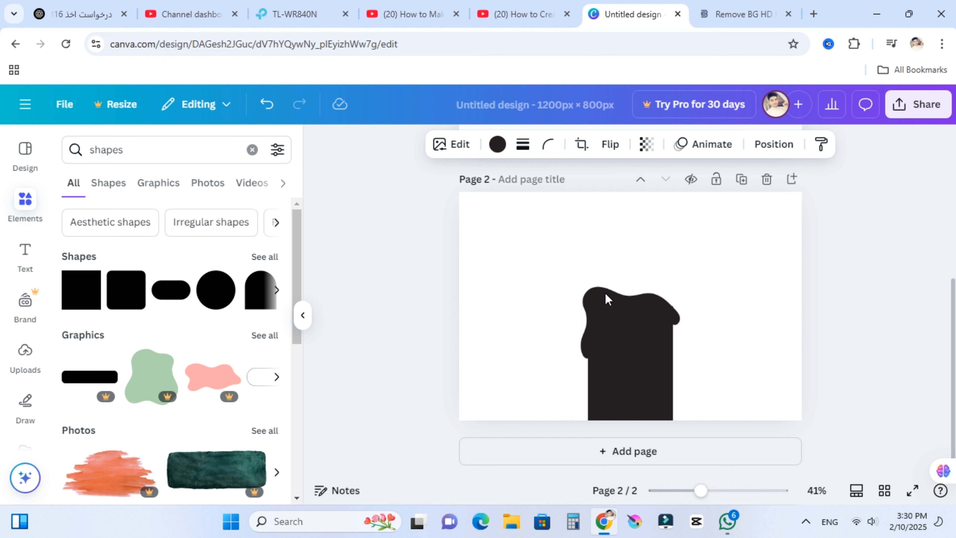
Step: Try to recolor the dripping graphic white while the black rectangle is still in front of it
left_click(496, 146)
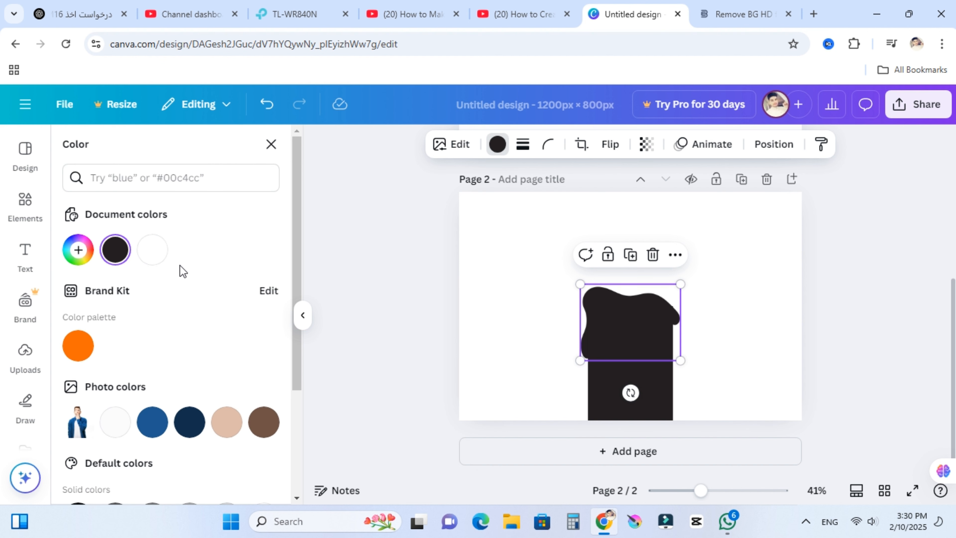
left_click(152, 249)
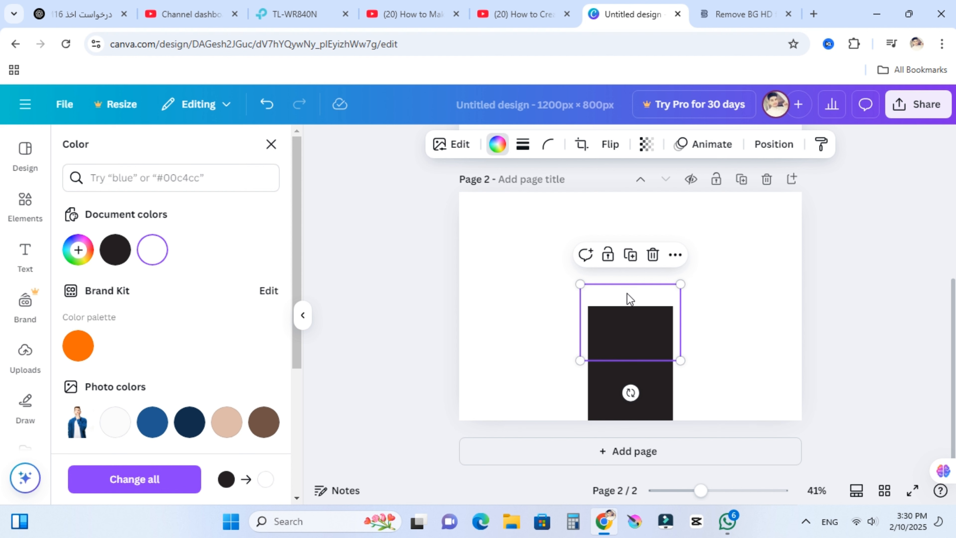
key("ctrl+z")
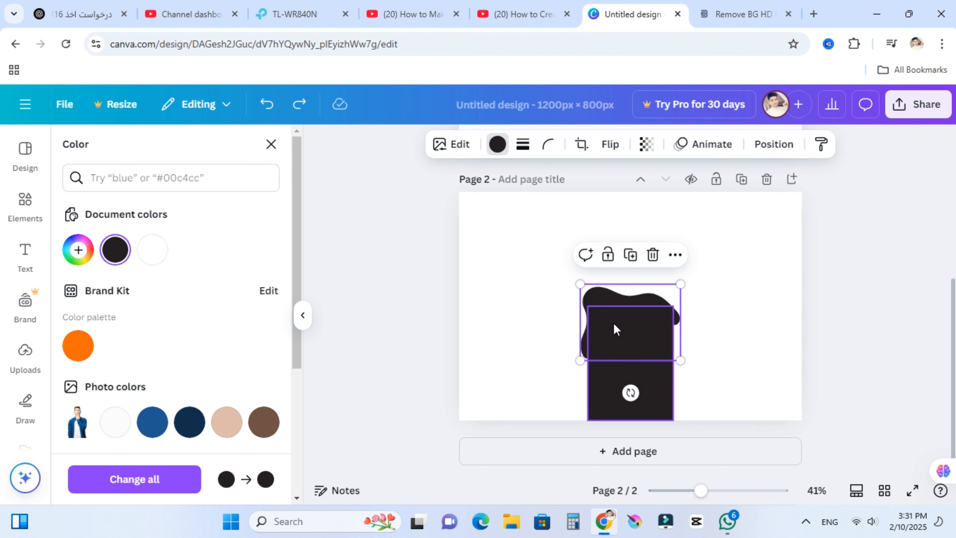
Step: Send the black rectangle to the back, behind the dripping graphic
right_click(600, 404)
mouse_move(697, 264)
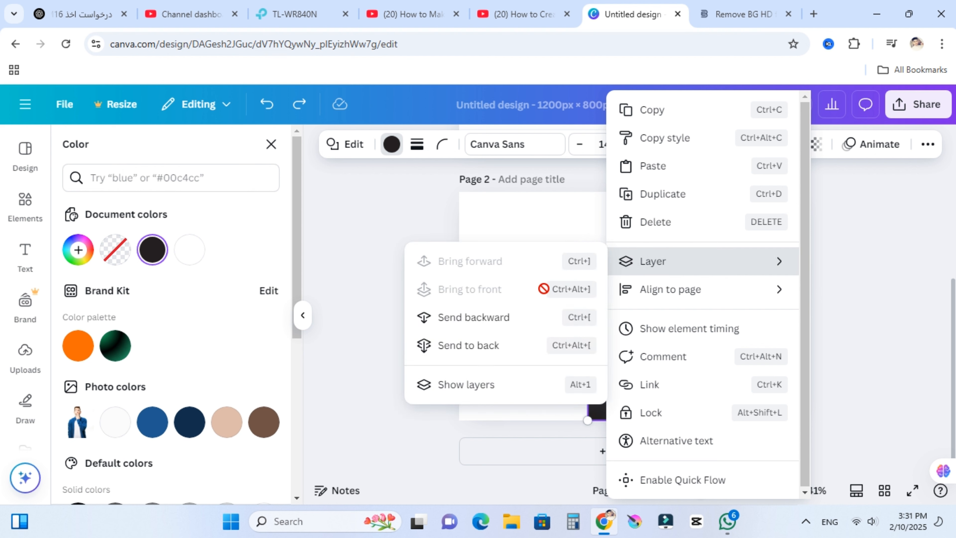
left_click(467, 345)
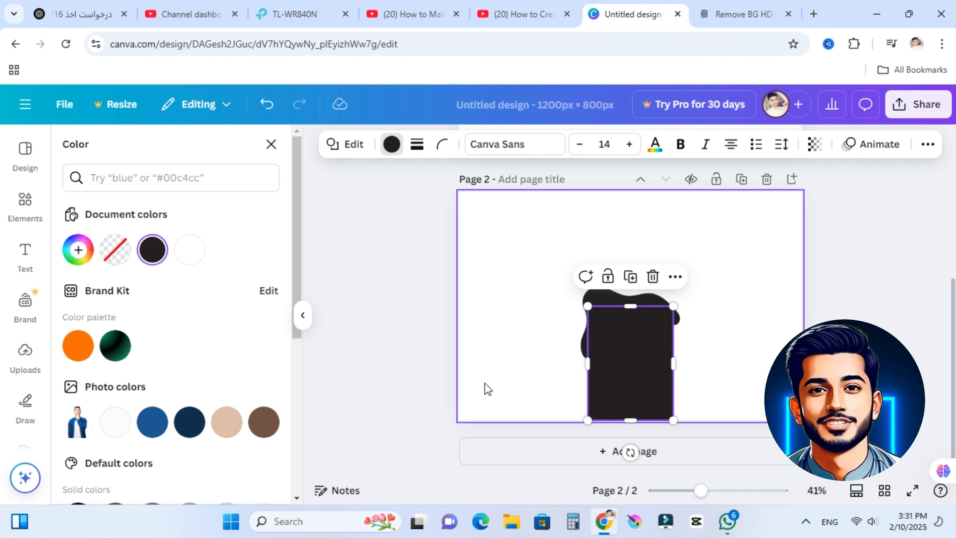
left_click(516, 305)
Step: Recolor the dripping graphic white so it cuts a drip outline into the black rectangle
left_click(597, 289)
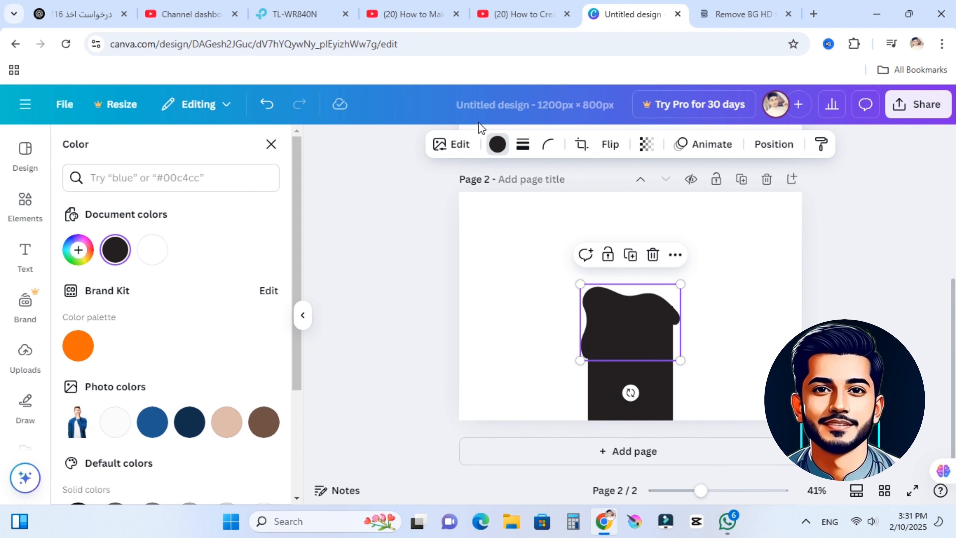
left_click(161, 252)
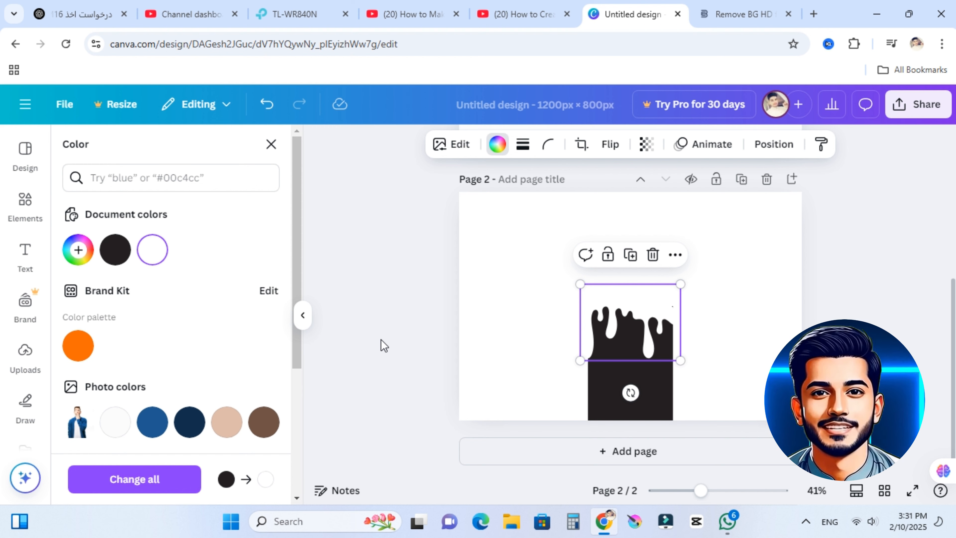
key("Escape")
key("Escape")
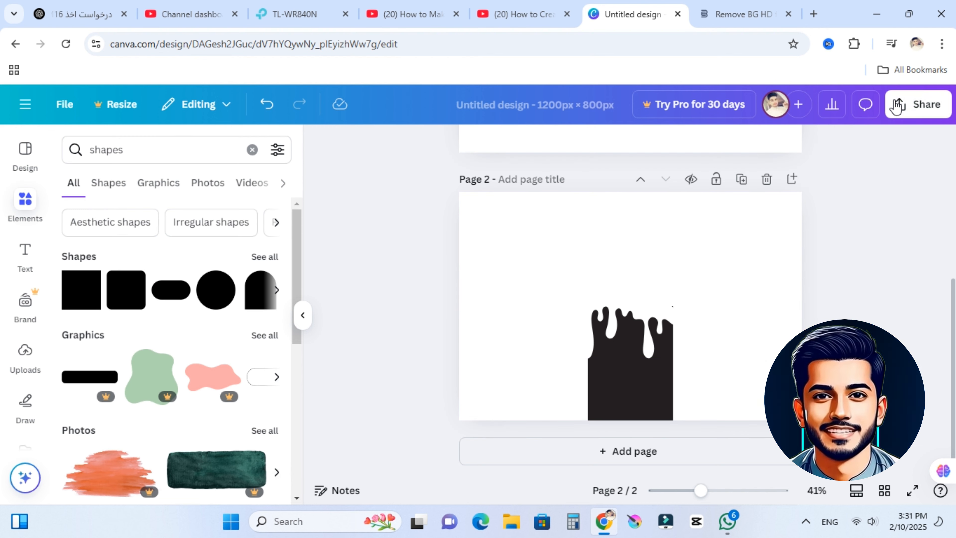
Step: Download only page 2 of the design as a PNG
left_click(918, 104)
left_click(702, 376)
scroll(797, 301, "down", 2)
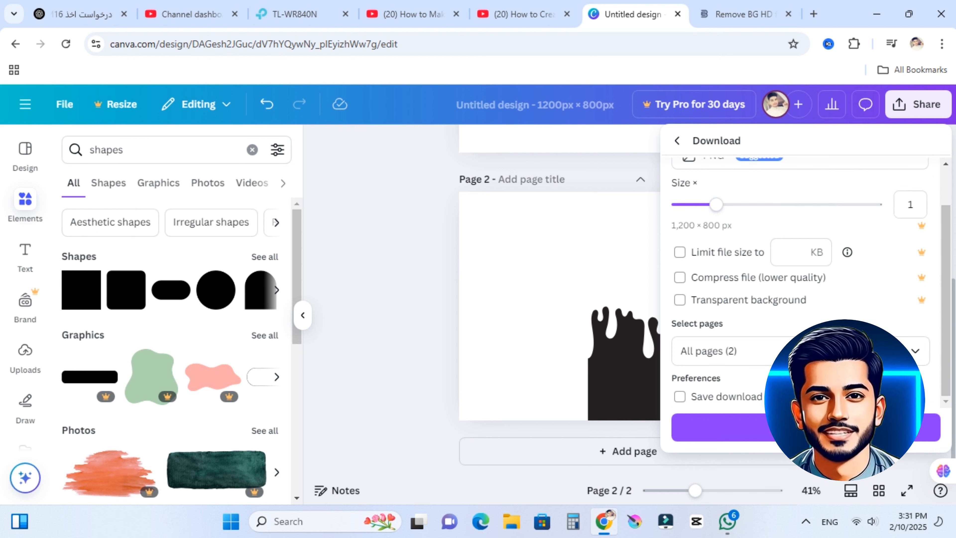
left_click(748, 356)
left_click(788, 215)
left_click(787, 316)
left_click(752, 426)
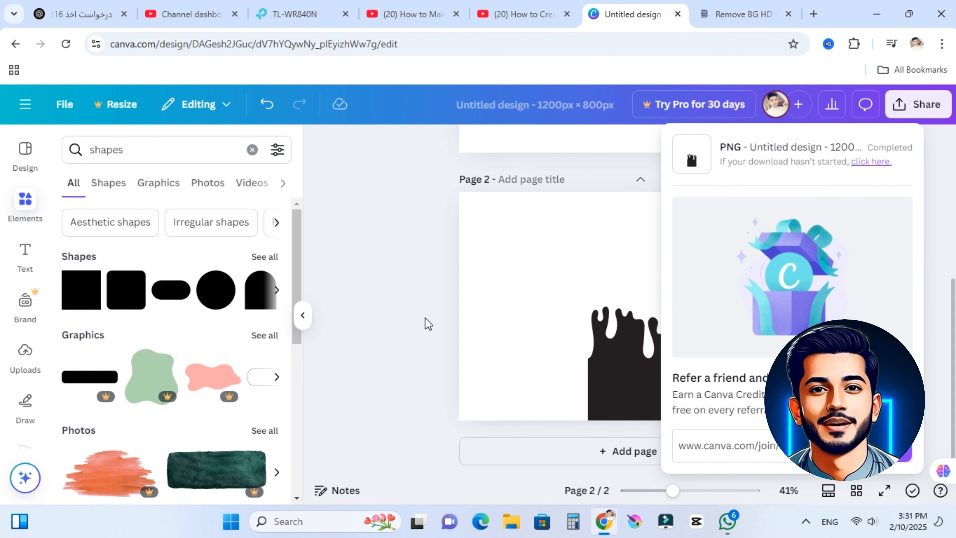
Step: Search Google for "erase bg" in a new browser tab and open the erasebg.org background remover
key("ctrl+t")
left_click(293, 284)
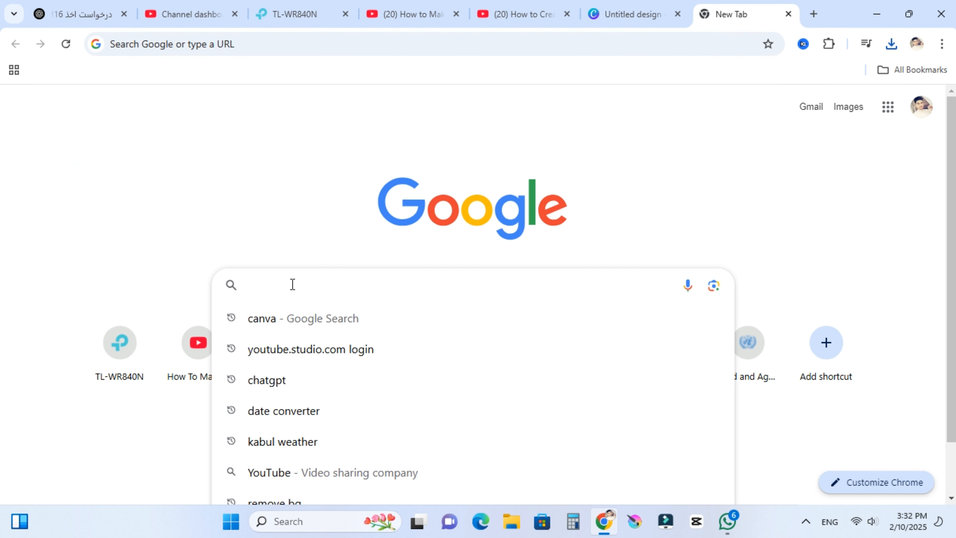
type("erase bg")
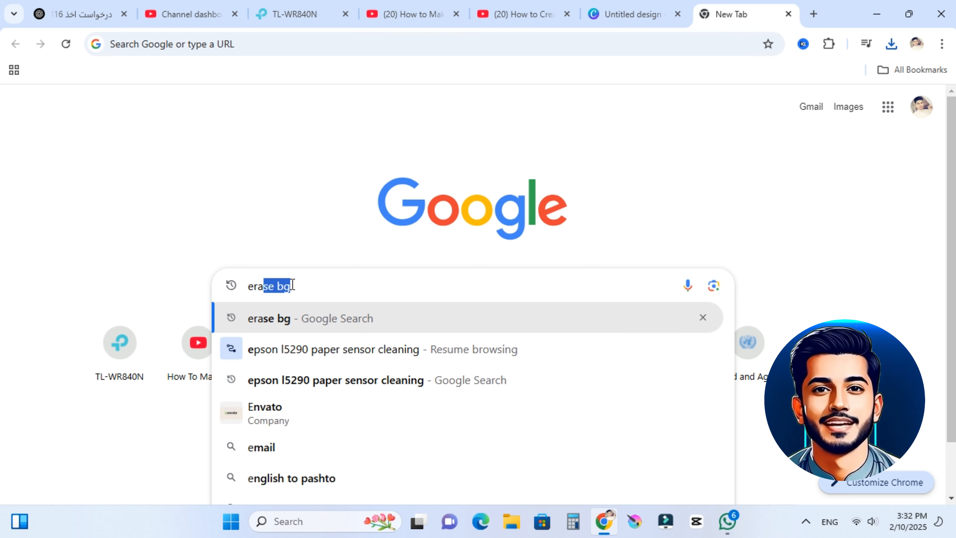
left_click(292, 318)
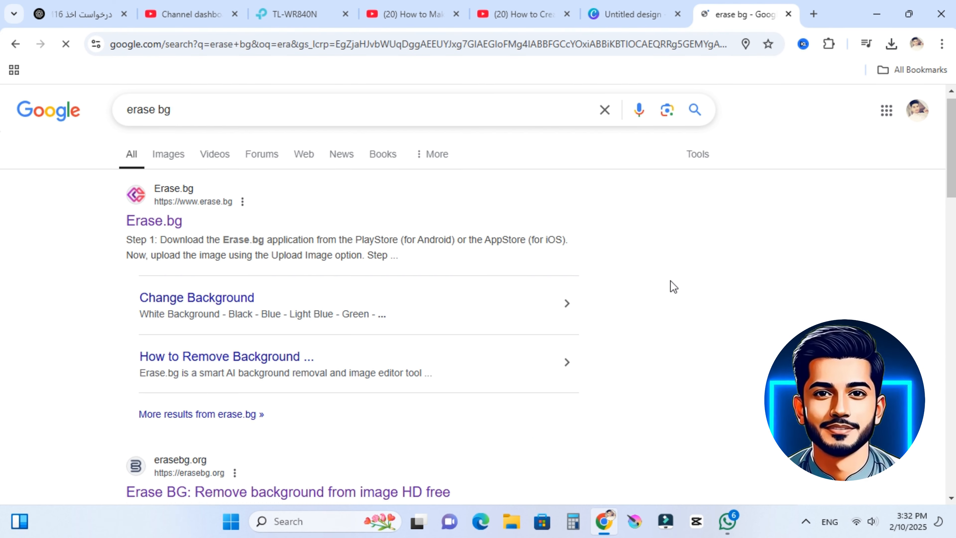
scroll(669, 284, "down", 5)
left_click(281, 294)
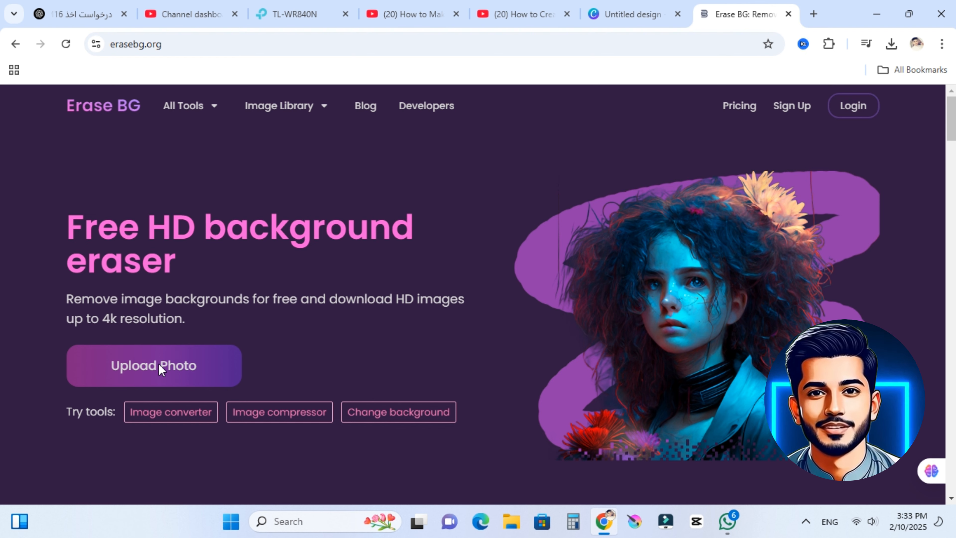
Step: Upload the "Untitled design (1)" image from Downloads to Erase BG for background removal
left_click(159, 365)
left_click(163, 146)
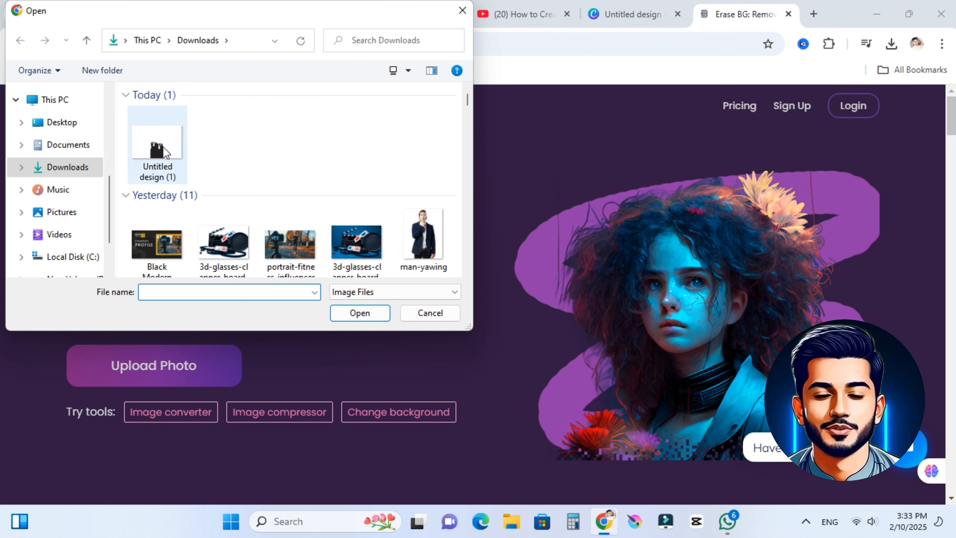
left_click(362, 312)
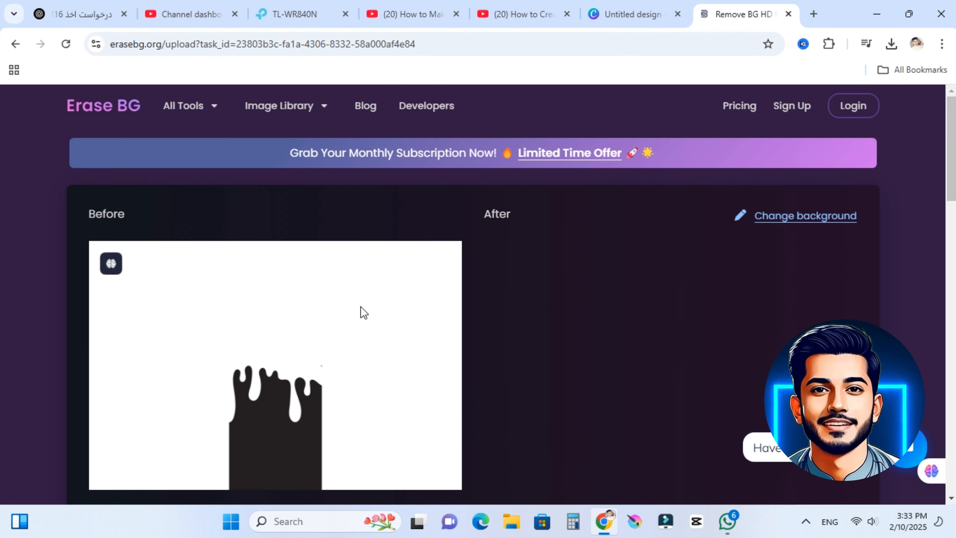
Step: Download the HD version of the drip image with its background removed
scroll(610, 391, "down", 5)
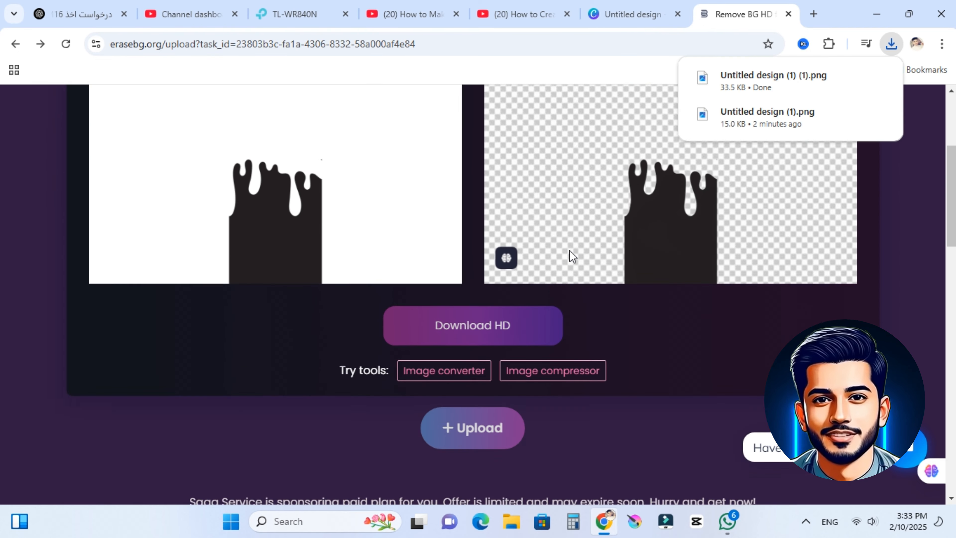
scroll(568, 256, "up", 3)
scroll(521, 230, "up", 2)
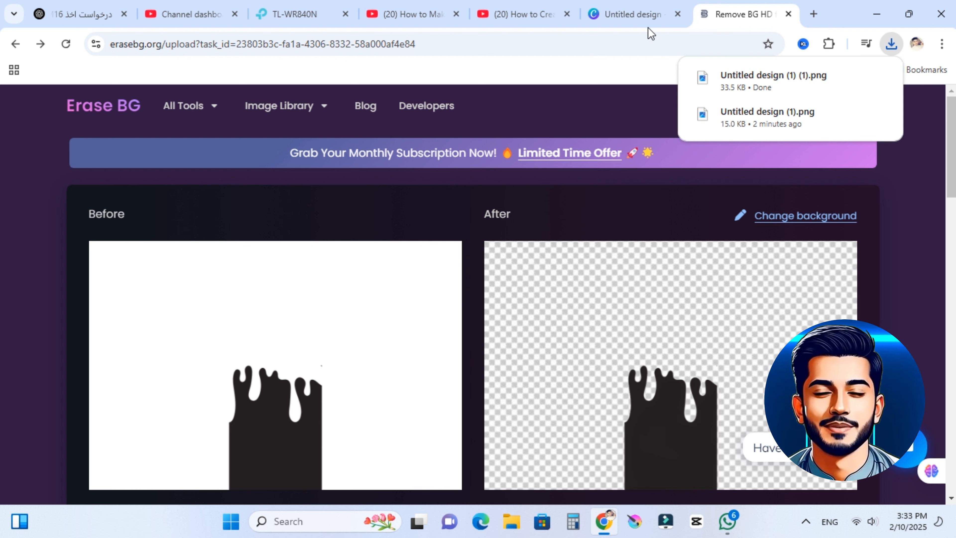
Step: Return to the Canva design and delete page 2
left_click(618, 19)
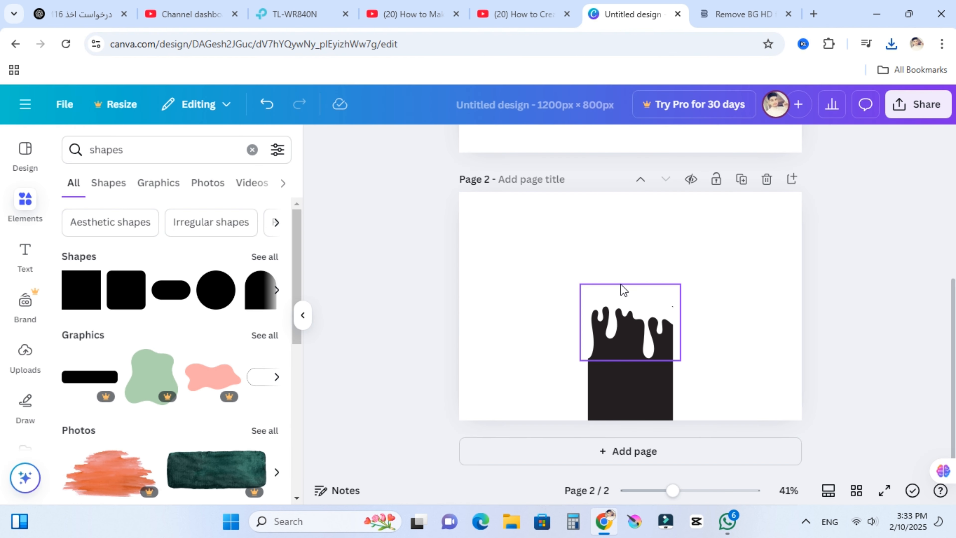
left_click(769, 184)
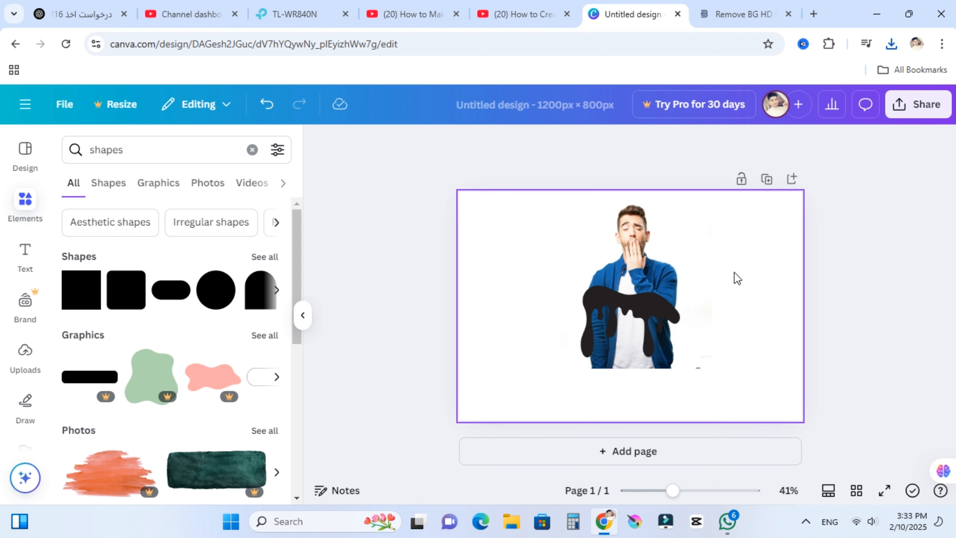
Step: Delete the black blob graphic covering the man and move his photo slightly up and to the left
left_click(628, 309)
left_click(652, 254)
left_click_drag(649, 301, 646, 295)
Step: Upload the background-removed drip image "Untitled design (1) (1)" from Downloads to the Canva uploads
left_click(42, 256)
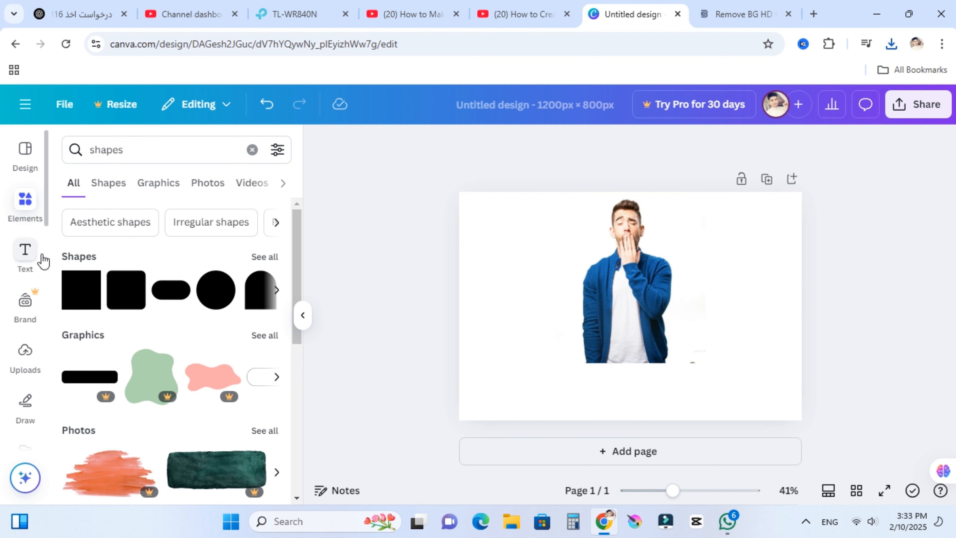
left_click(25, 352)
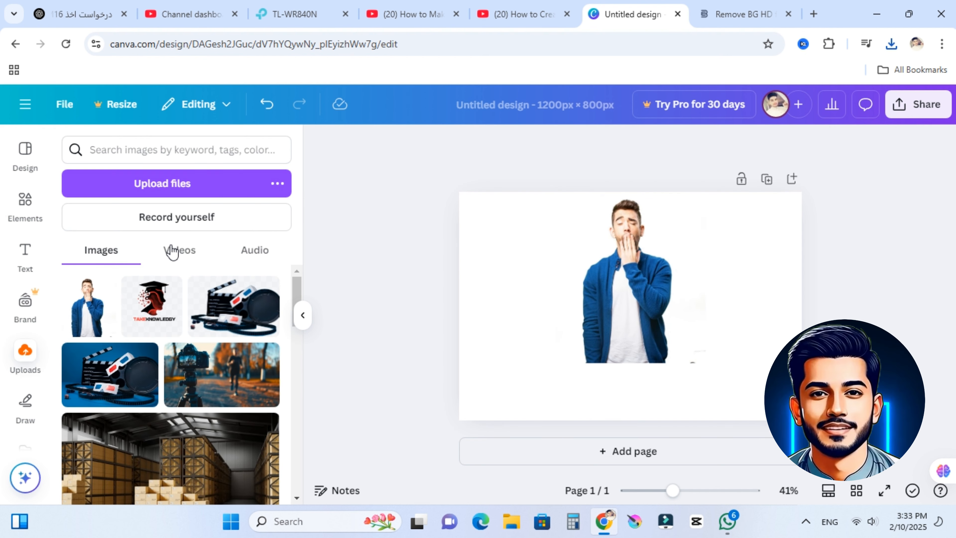
left_click(172, 191)
left_click(155, 142)
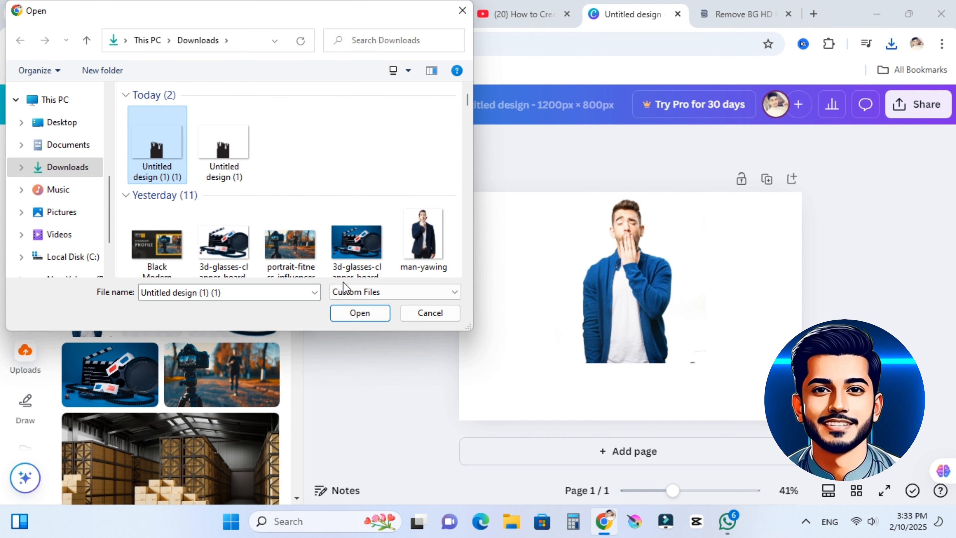
left_click(357, 313)
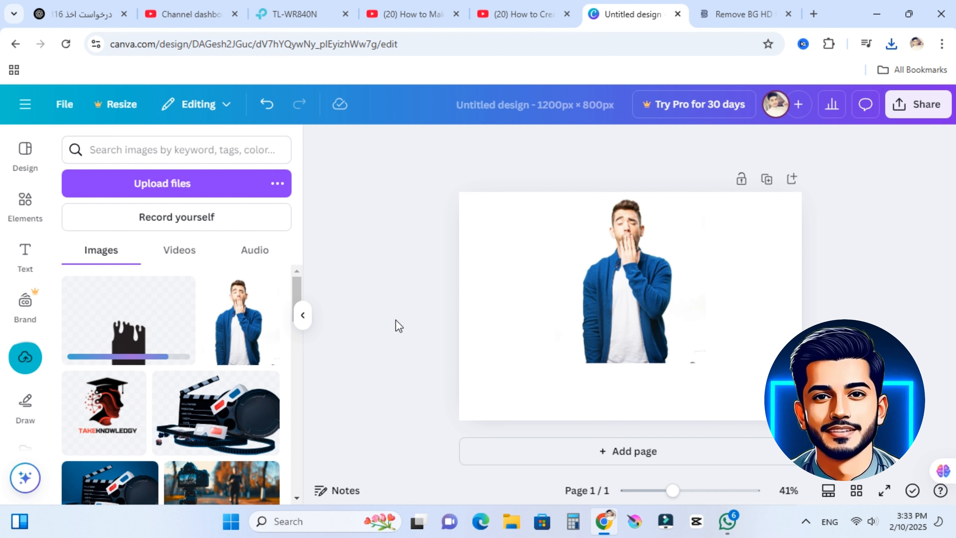
Step: Add the uploaded drip image to the page, then enlarge and position it over the man's lower body
left_click(125, 349)
left_click_drag(625, 363, 608, 342)
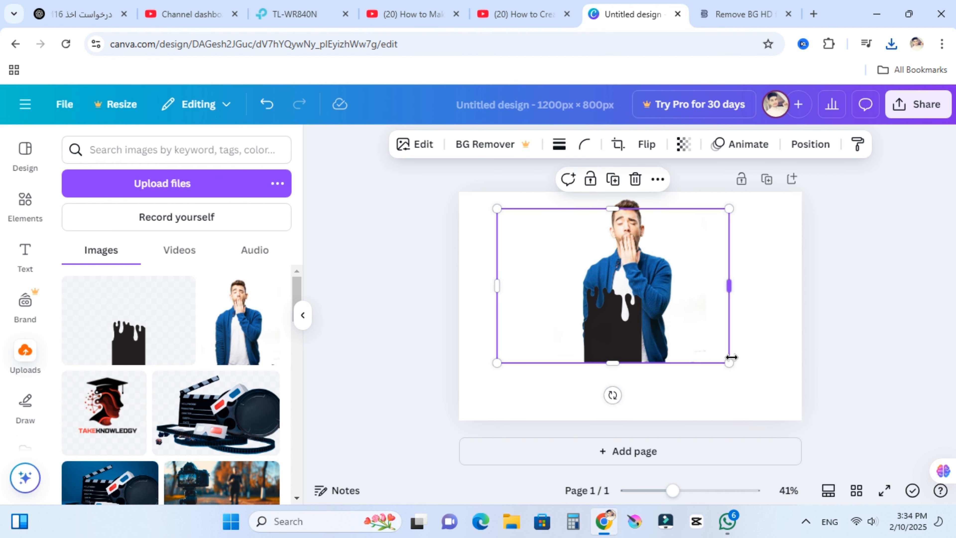
left_click_drag(764, 370, 855, 446)
left_click_drag(683, 381, 628, 316)
Step: Apply the Mystic Duotone effect to the drip image
left_click(415, 143)
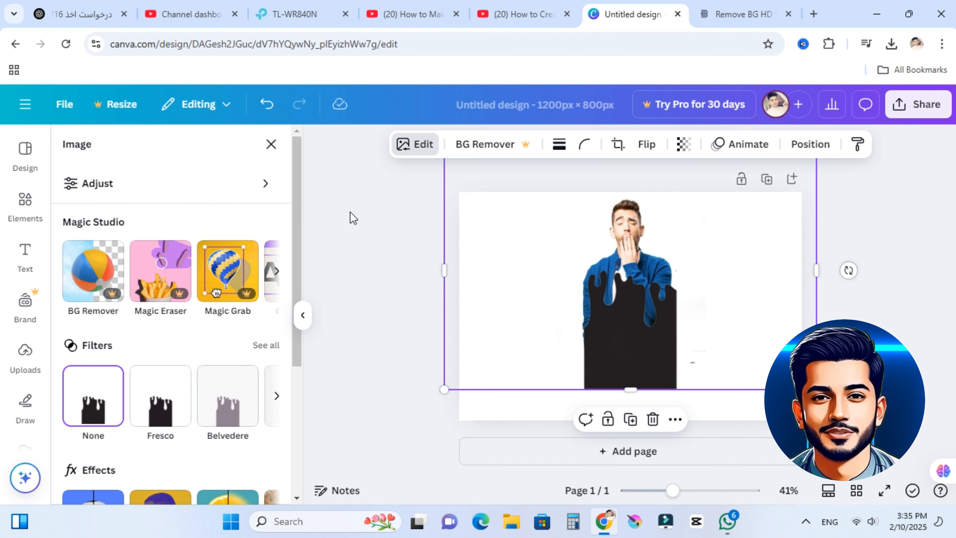
scroll(160, 390, "down", 3)
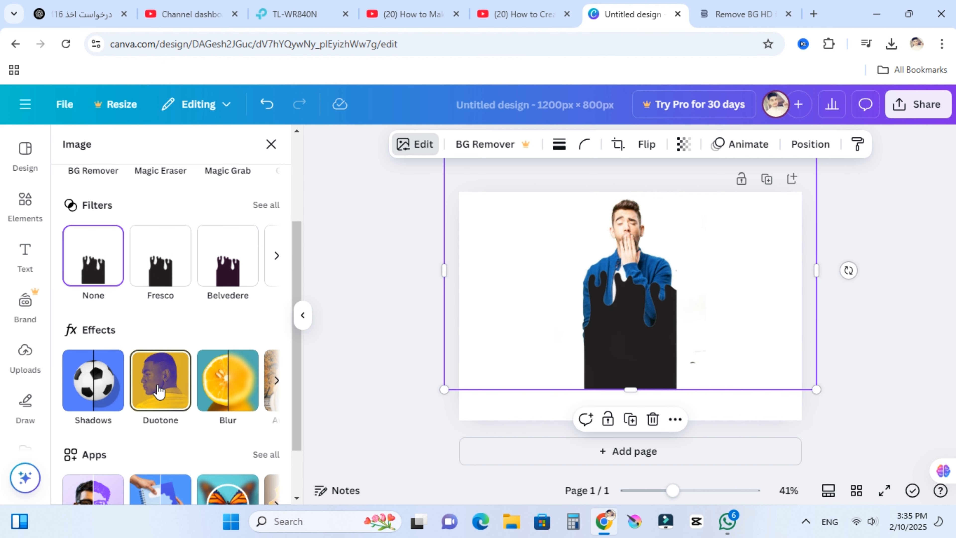
left_click(160, 389)
scroll(180, 339, "down", 5)
left_click(97, 316)
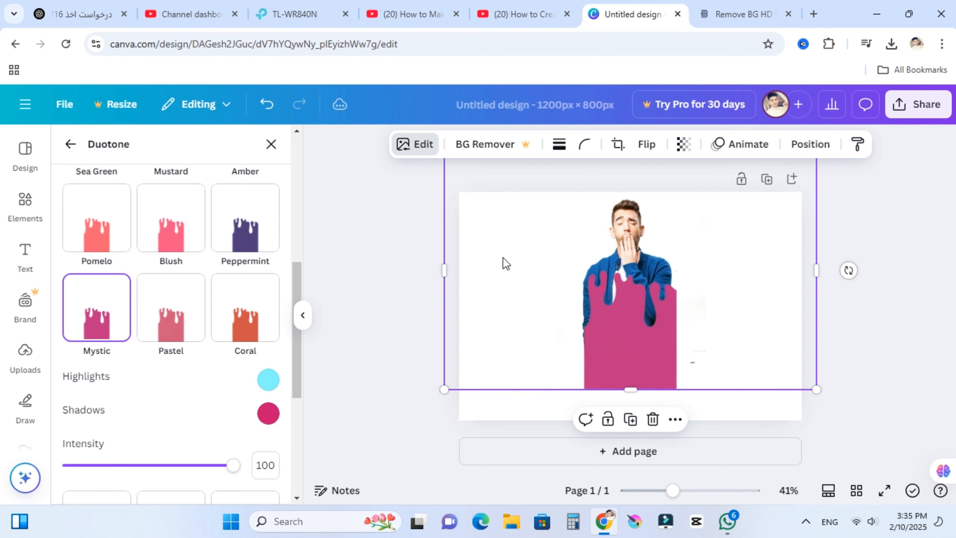
Step: Set the Duotone shadows and highlights to white and shift the drip image slightly to the left over the man
left_click(268, 414)
scroll(113, 252, "down", 2)
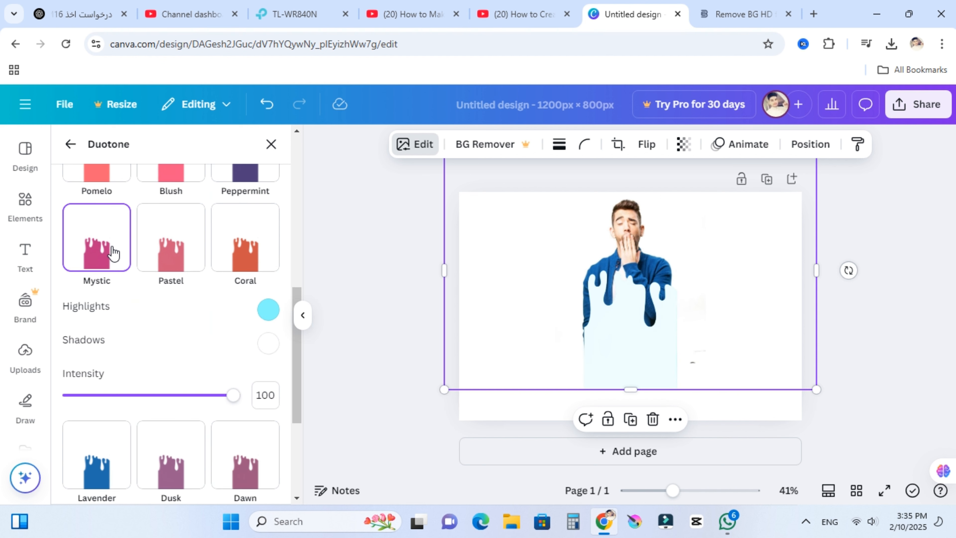
left_click(268, 310)
left_click(323, 359)
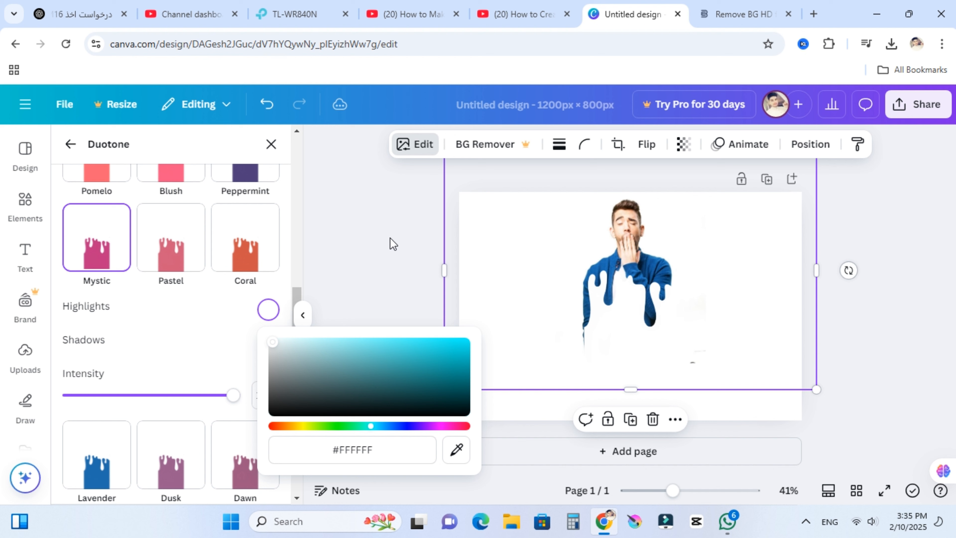
key("Escape")
left_click_drag(613, 332, 604, 323)
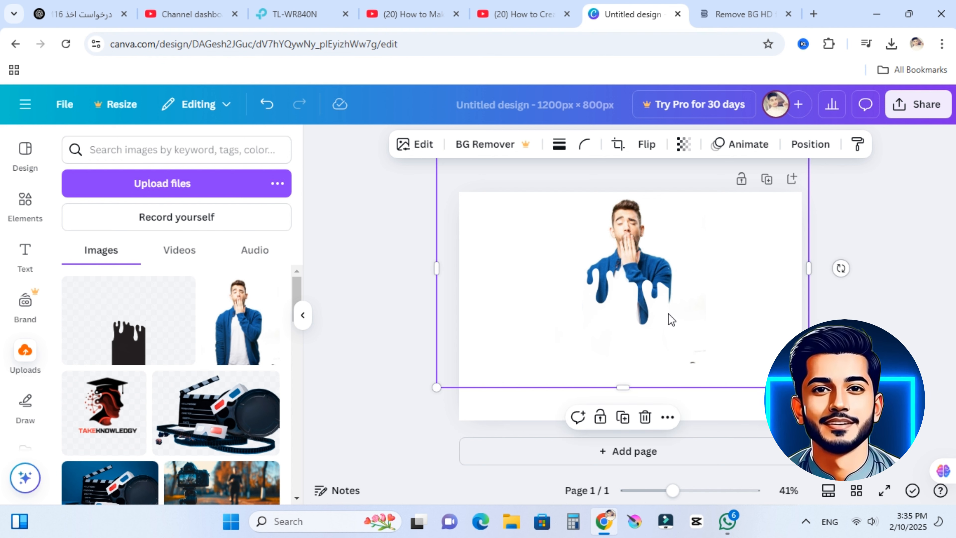
left_click(888, 225)
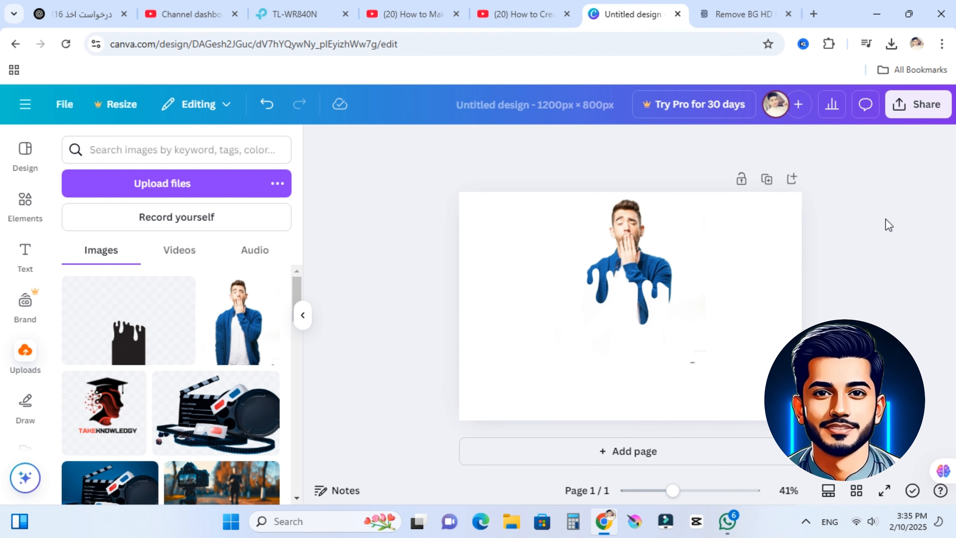
Step: Download the design as a PNG at size 1
left_click(925, 114)
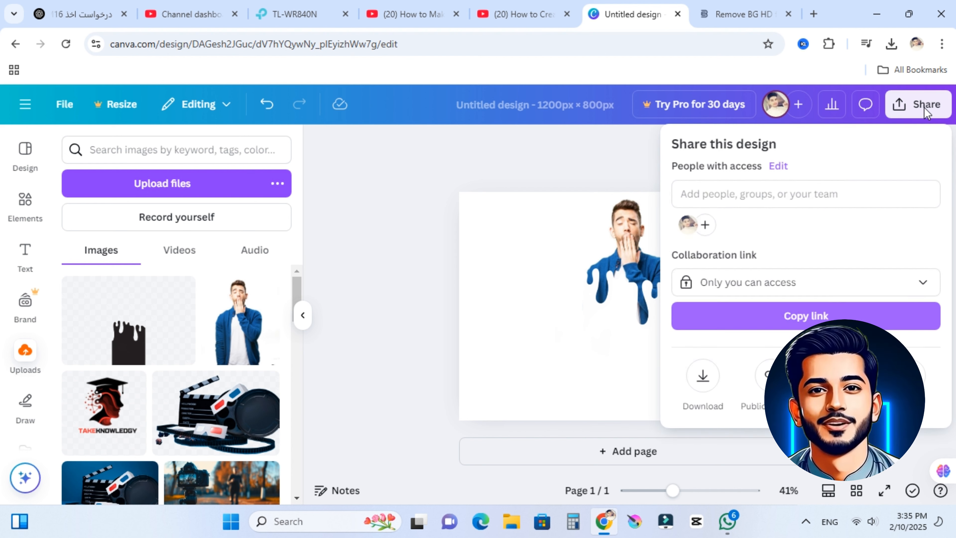
left_click(703, 376)
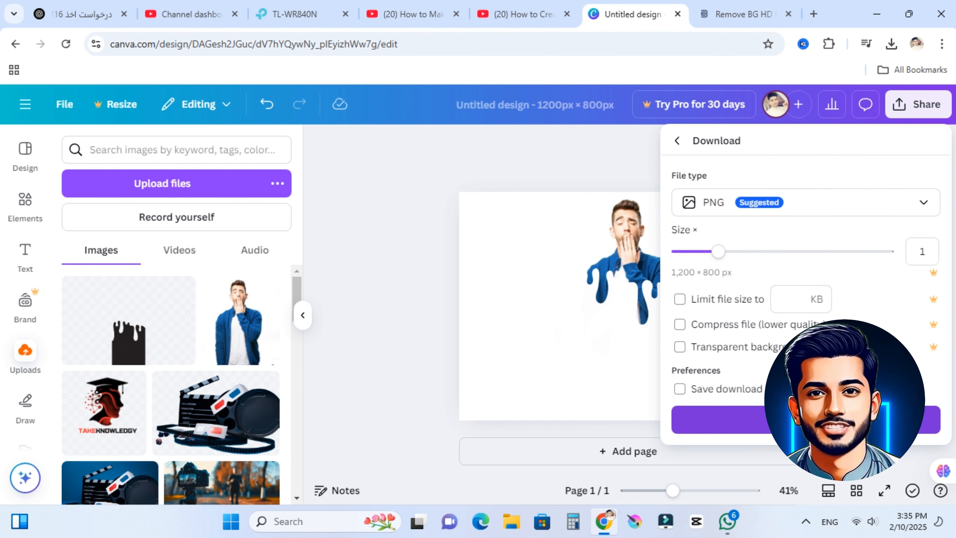
left_click(787, 420)
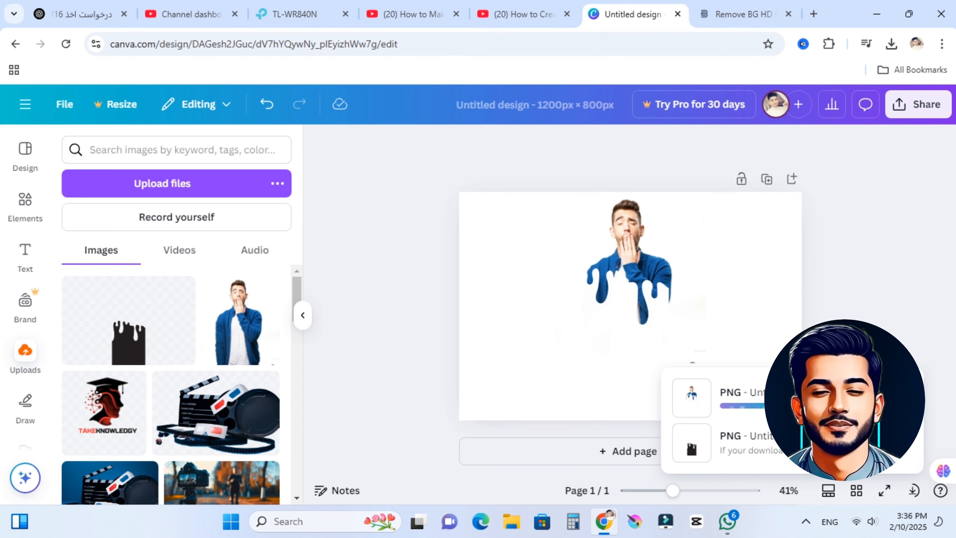
Step: Upload "Untitled design (2)" to Erase BG and download the HD version with its background removed
left_click(738, 13)
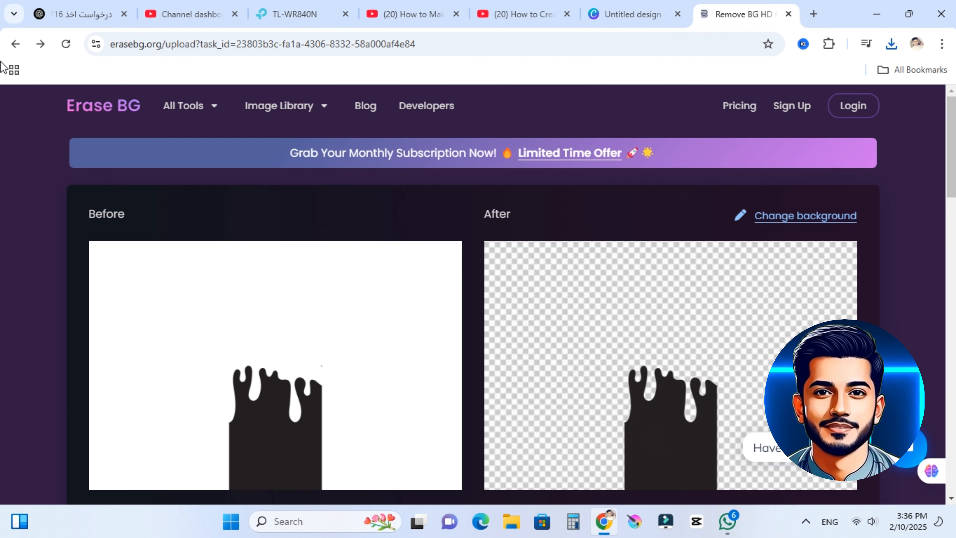
left_click(15, 44)
left_click(162, 376)
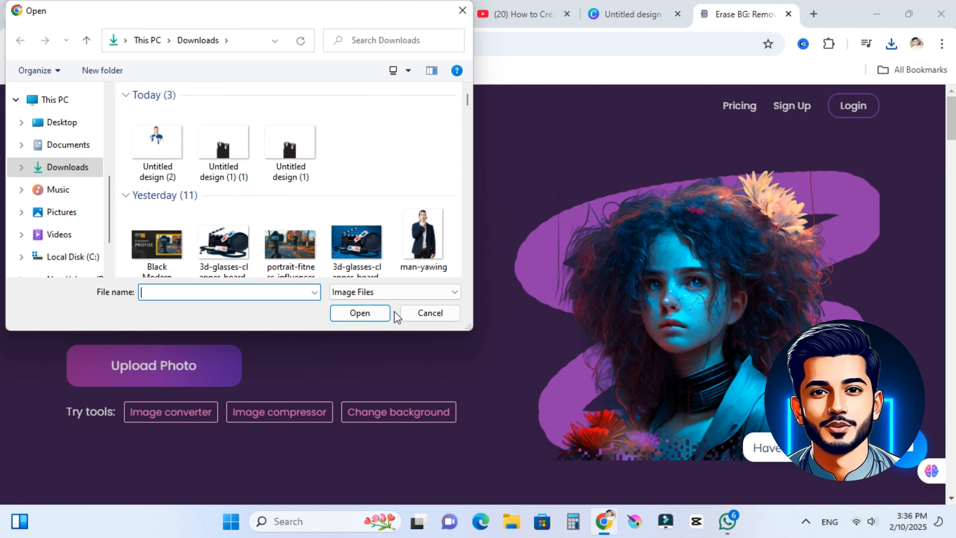
left_click(181, 151)
left_click(342, 312)
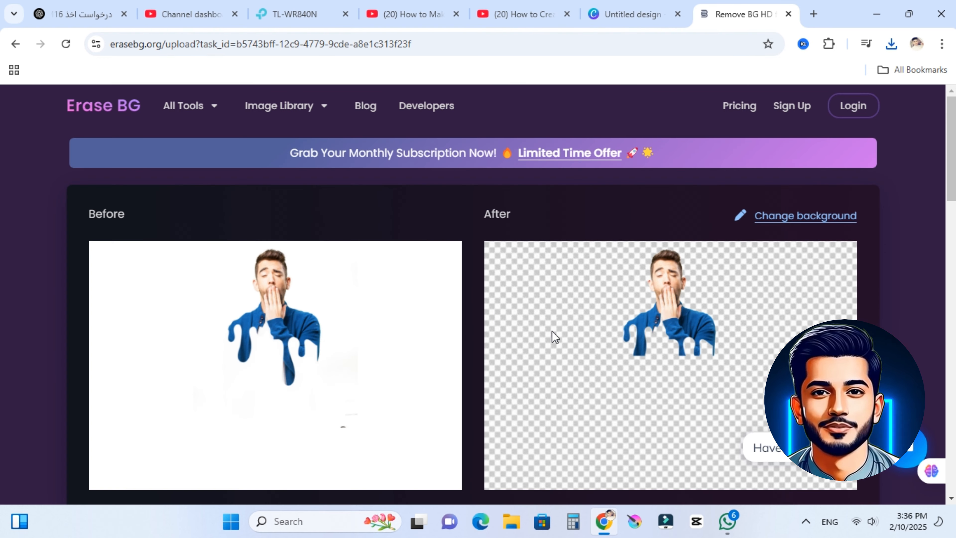
scroll(554, 336, "down", 3)
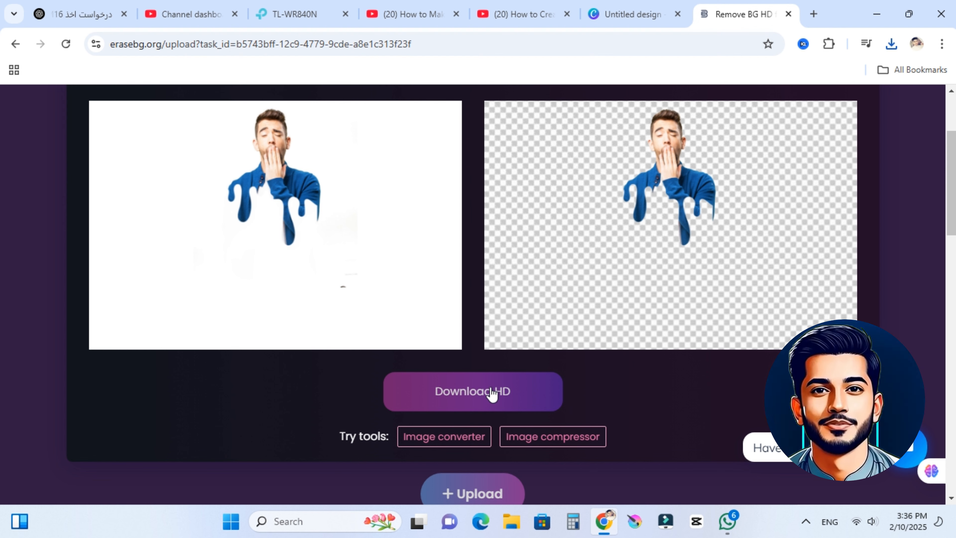
left_click(473, 394)
Step: Return to the Canva design, add a blank second page and set its background to solid yellow
left_click(632, 14)
left_click(792, 180)
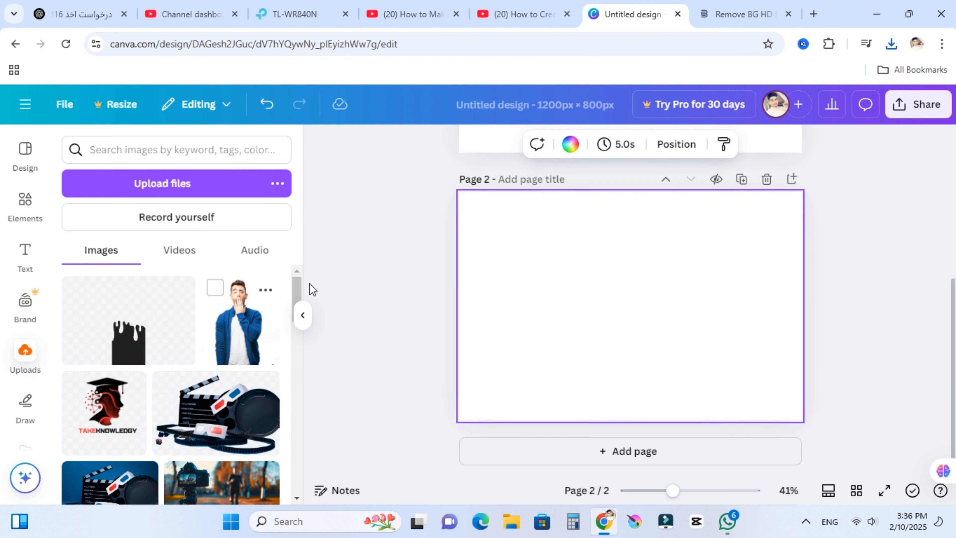
left_click(570, 144)
scroll(174, 345, "down", 3)
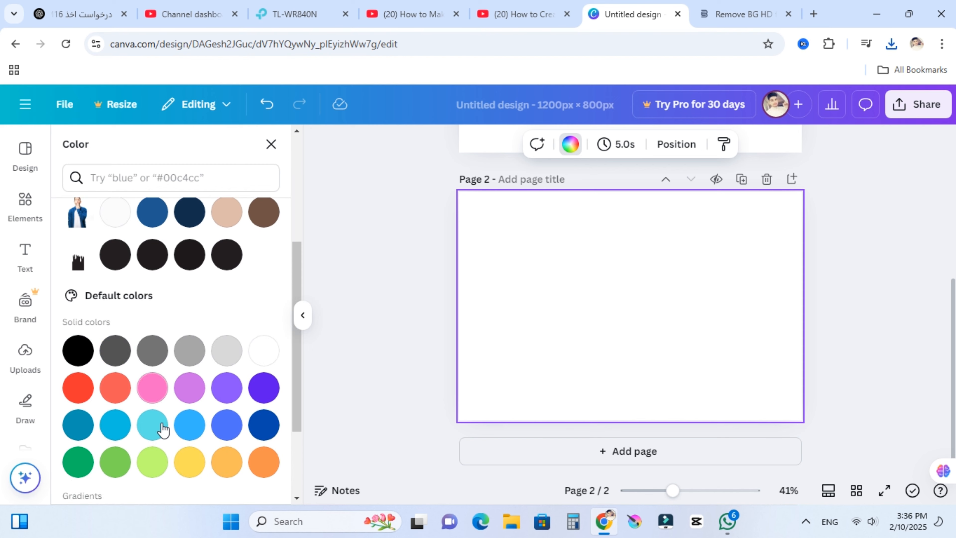
left_click(188, 460)
left_click(354, 358)
Step: Upload "Untitled design (2) (1)" from Downloads and place the dripping man cutout on the yellow page
left_click(133, 183)
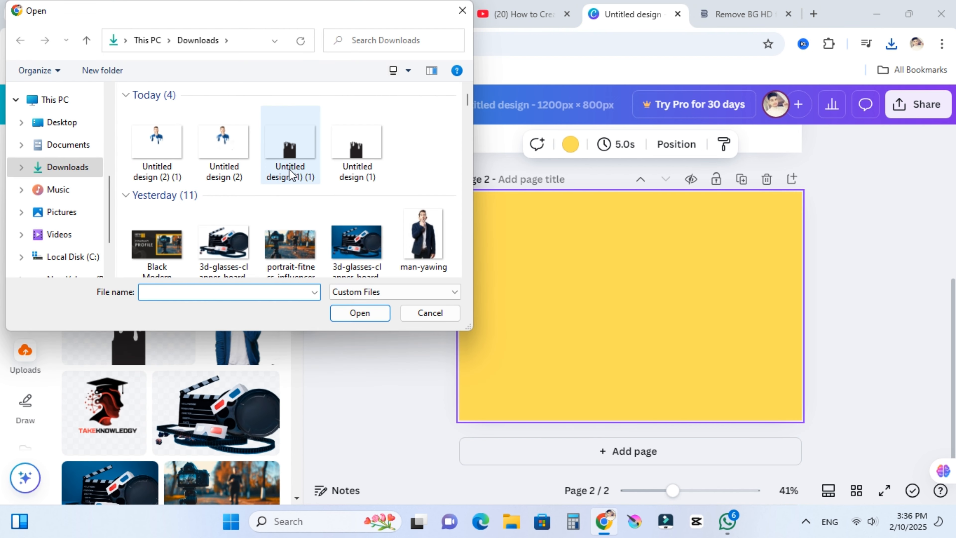
left_click(149, 141)
left_click(359, 312)
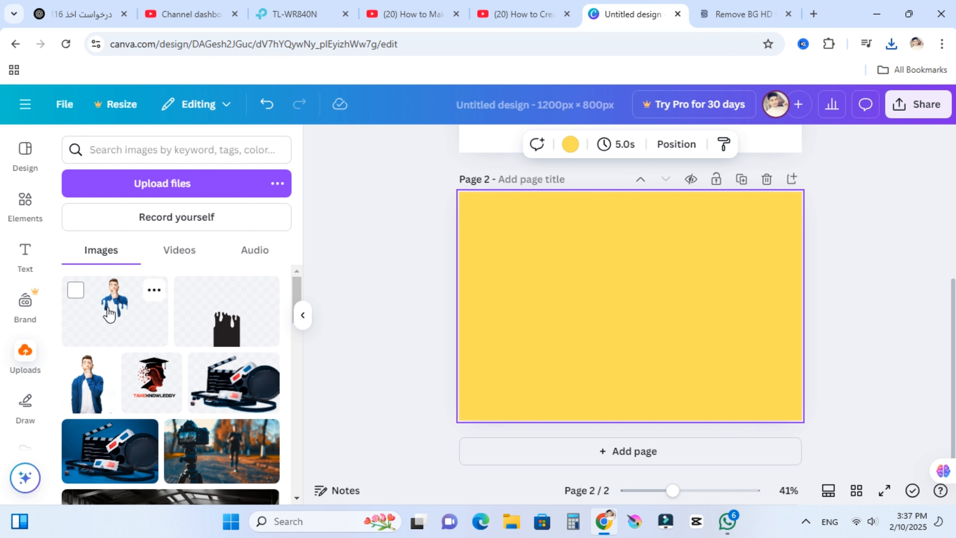
left_click_drag(111, 311, 552, 311)
left_click_drag(619, 331, 631, 280)
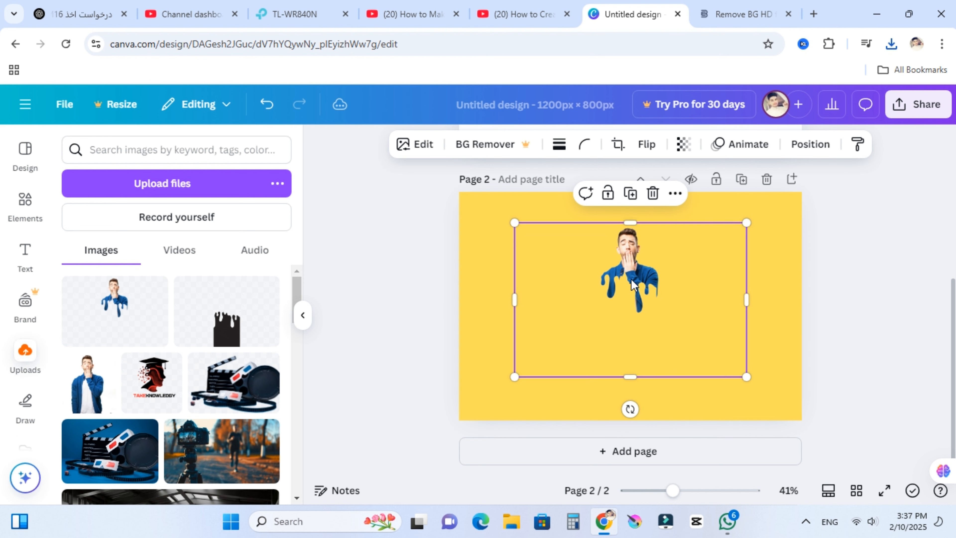
Step: Crop the dripping man cutout to a 1:1 aspect ratio
left_click(617, 144)
left_click(191, 295)
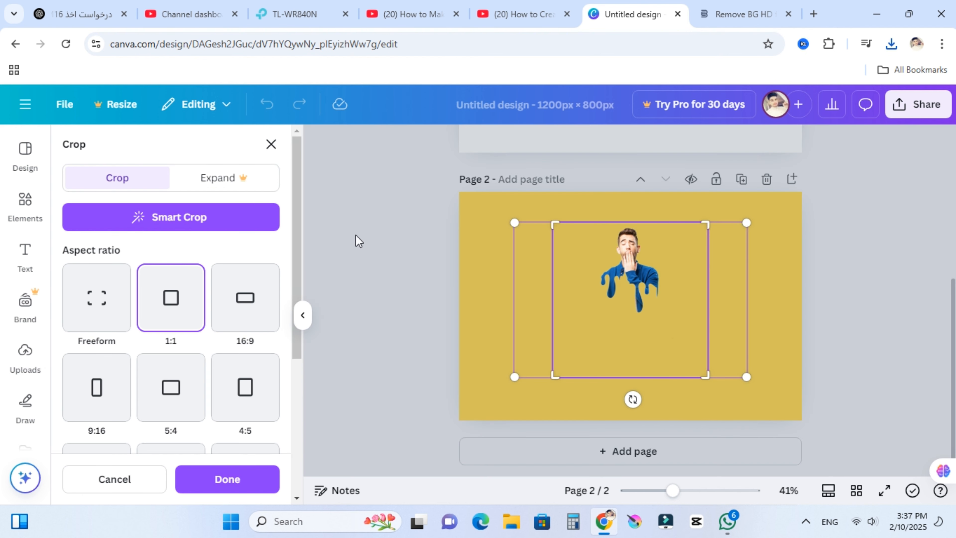
left_click(251, 473)
Step: Enlarge the dripping man cutout to nearly fill the yellow page's height and position it near the page's centre
left_click_drag(706, 377, 851, 485)
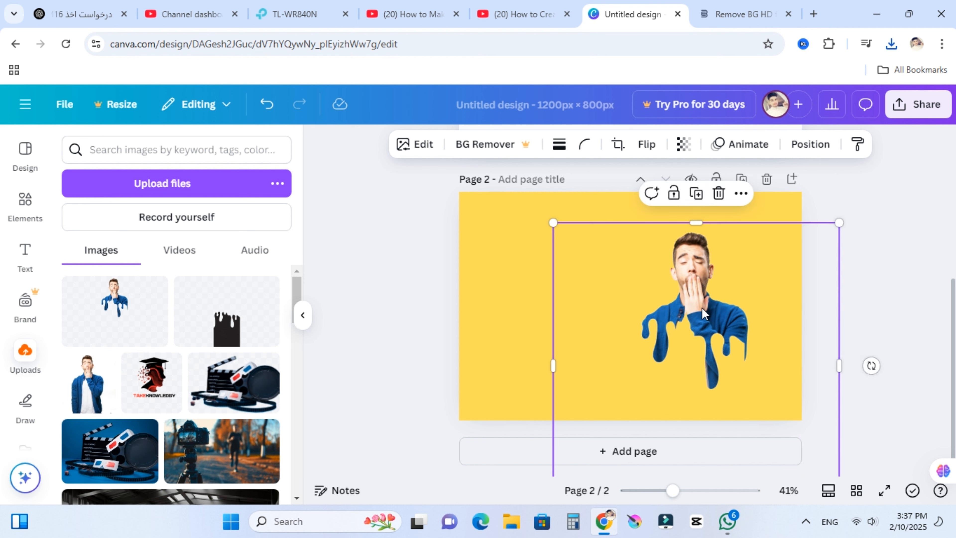
left_click_drag(702, 313, 636, 290)
left_click(399, 314)
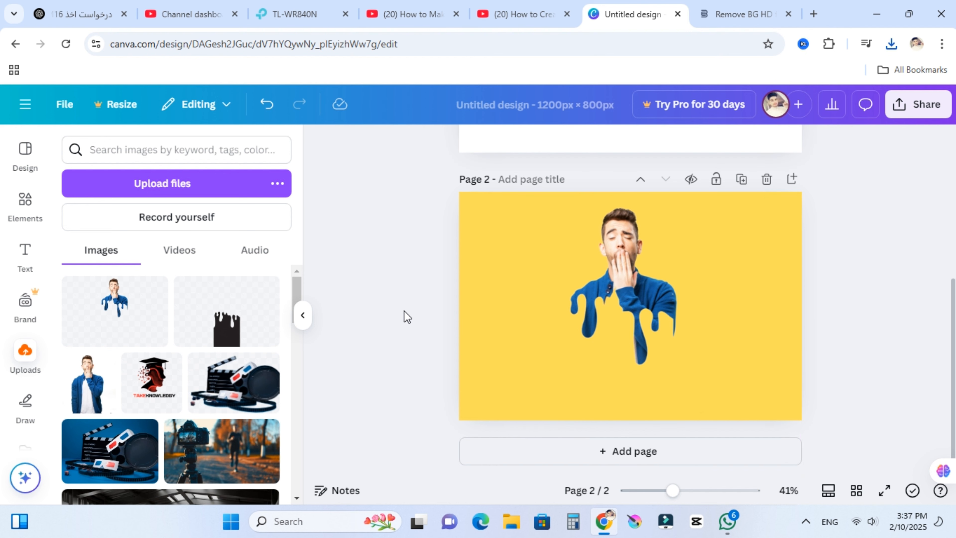
left_click(746, 418)
left_click_drag(663, 328, 663, 384)
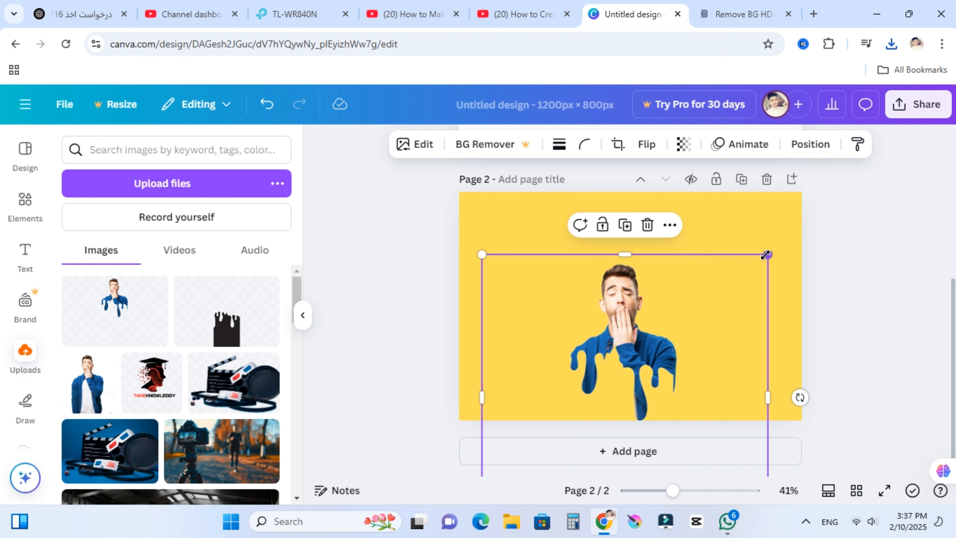
left_click_drag(766, 254, 824, 197)
left_click_drag(650, 292, 635, 286)
left_click(909, 248)
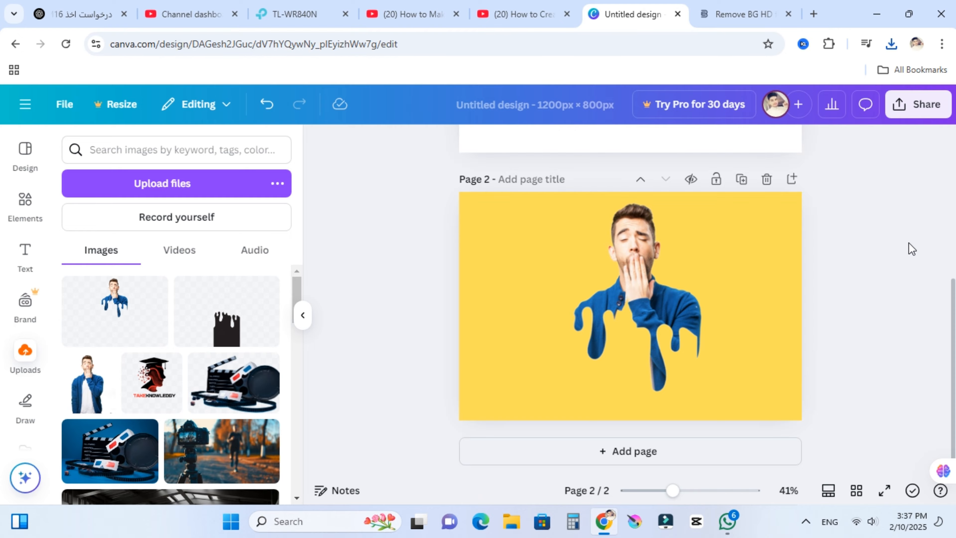